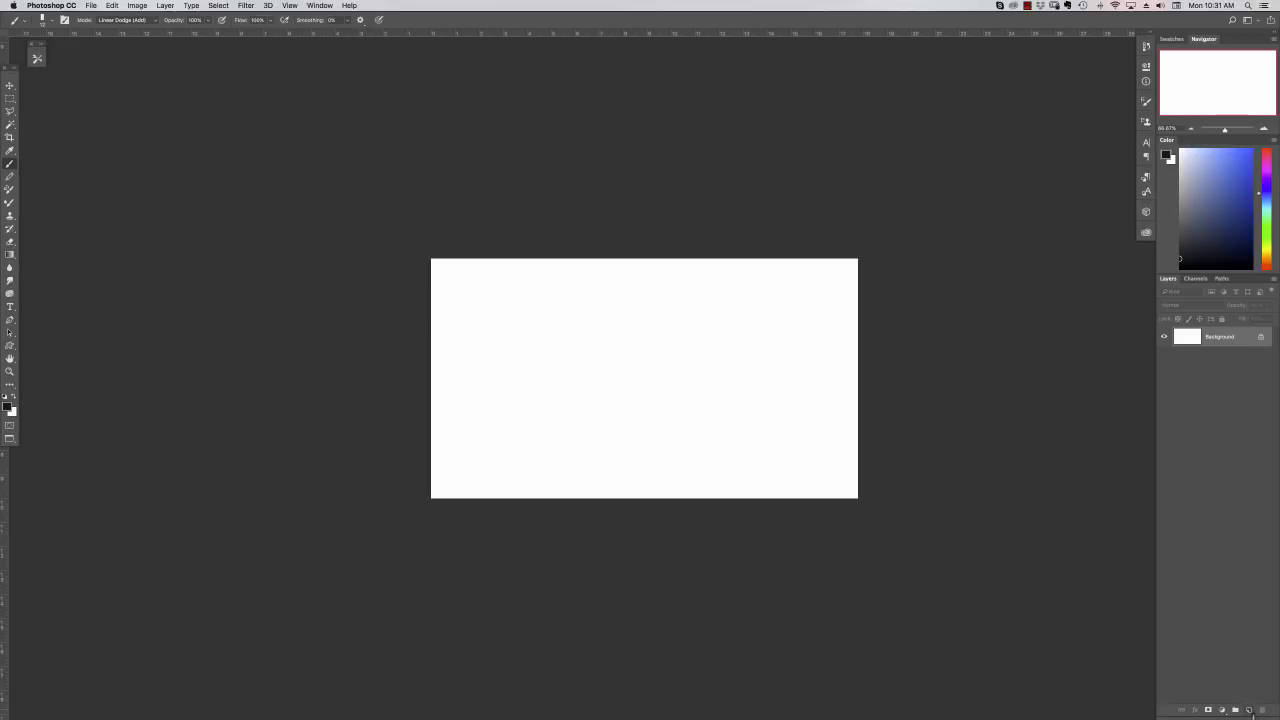
- Add a new layer above the Background and fill the entire canvas area with near-black
left_click(1249, 710)
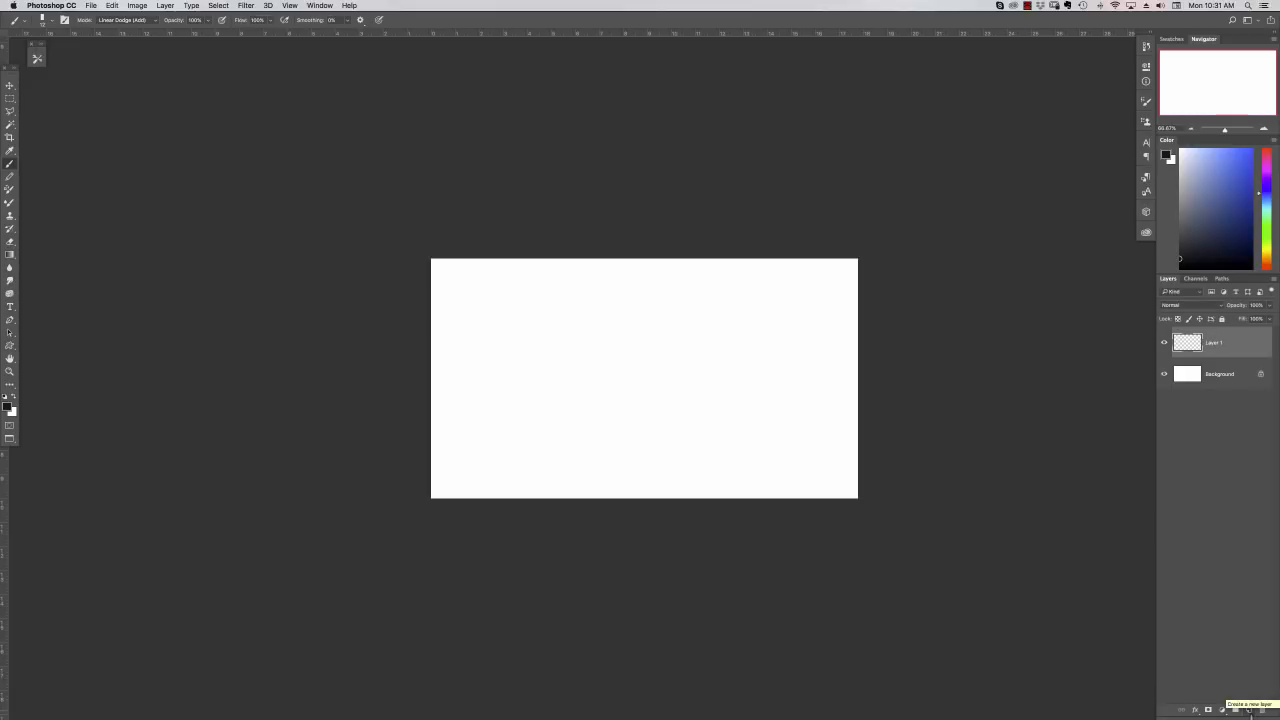
key("m")
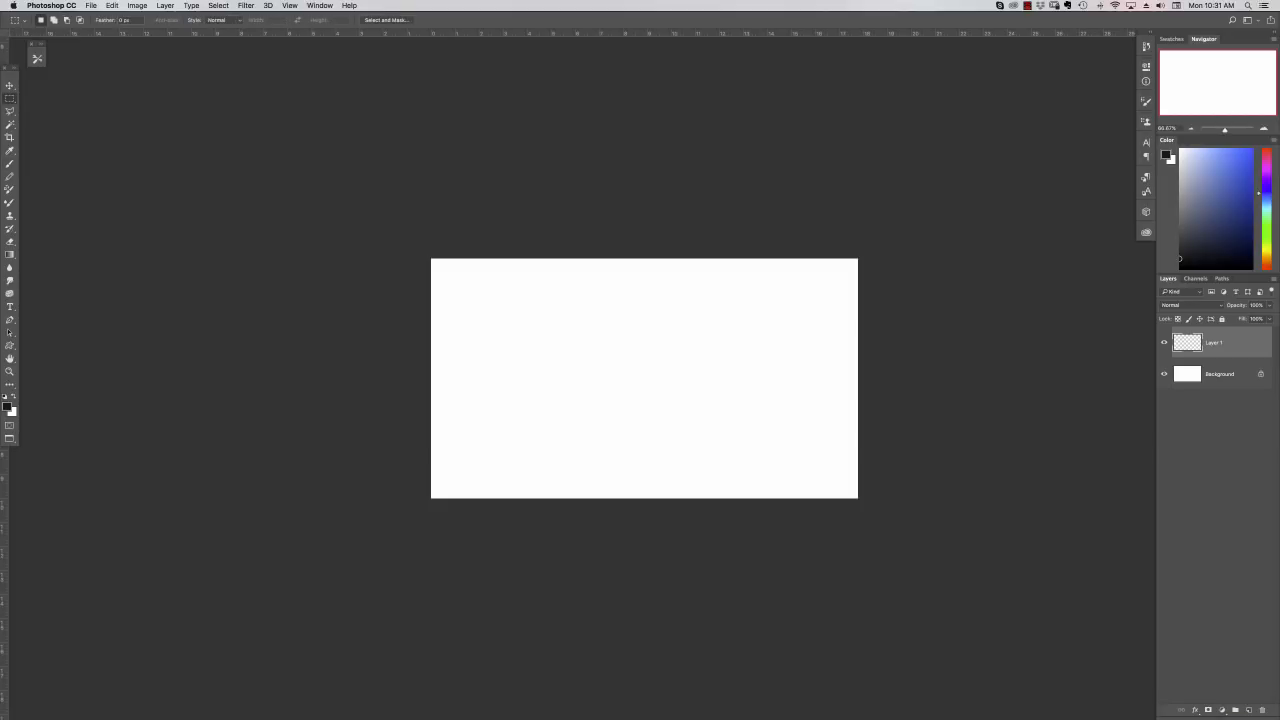
left_click_drag(415, 248, 1008, 598)
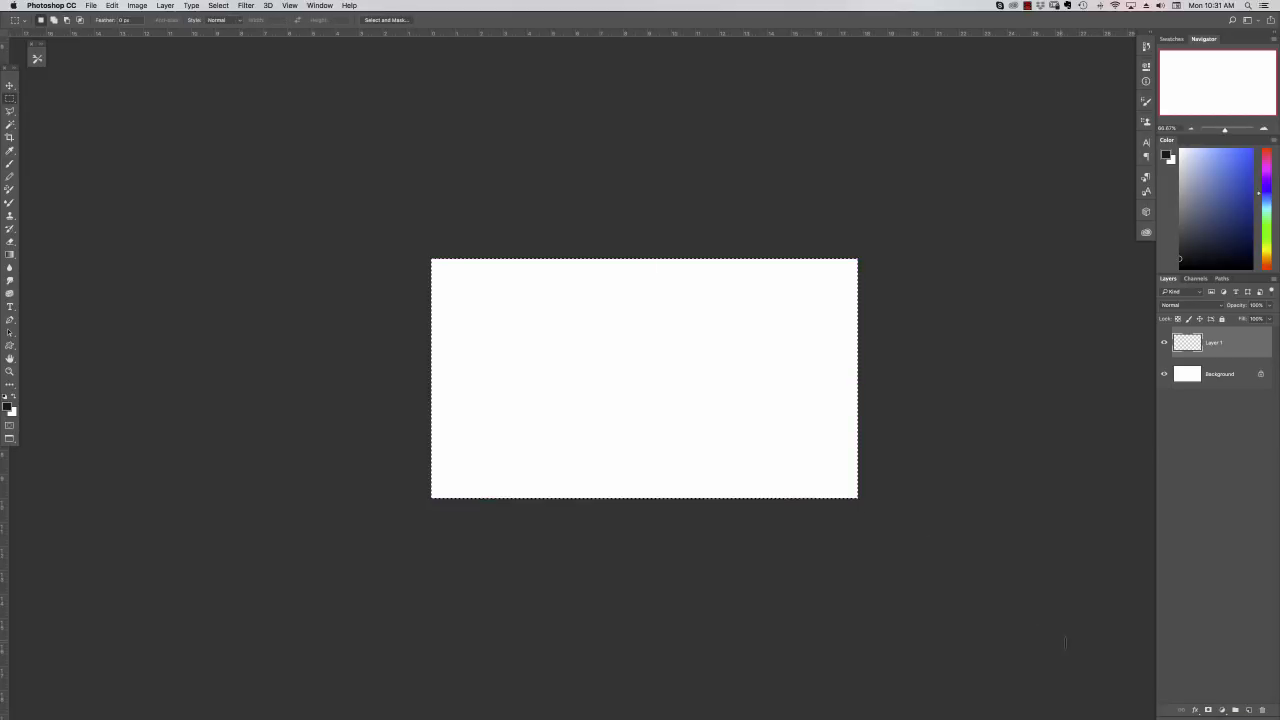
left_click(112, 5)
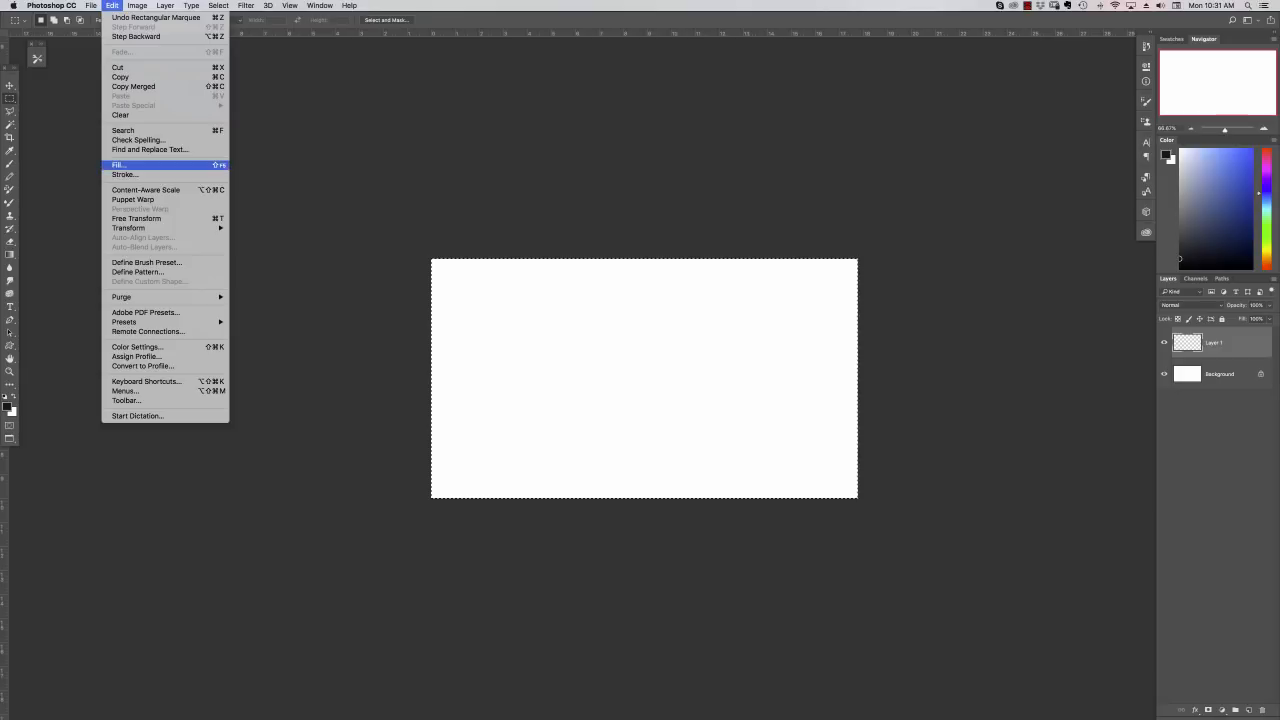
left_click(150, 166)
left_click(818, 522)
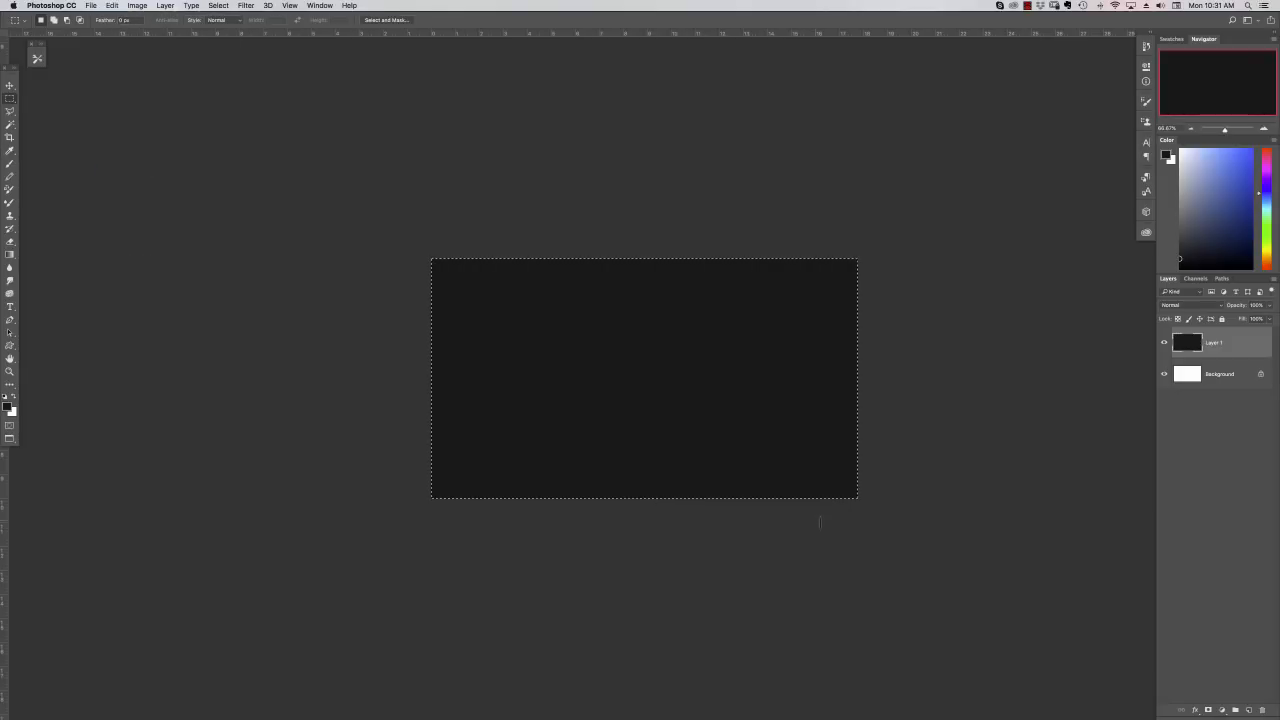
key("super+d")
- On another new layer, create a light gray filled rectangle in the upper-left part of the canvas
left_click(1249, 710)
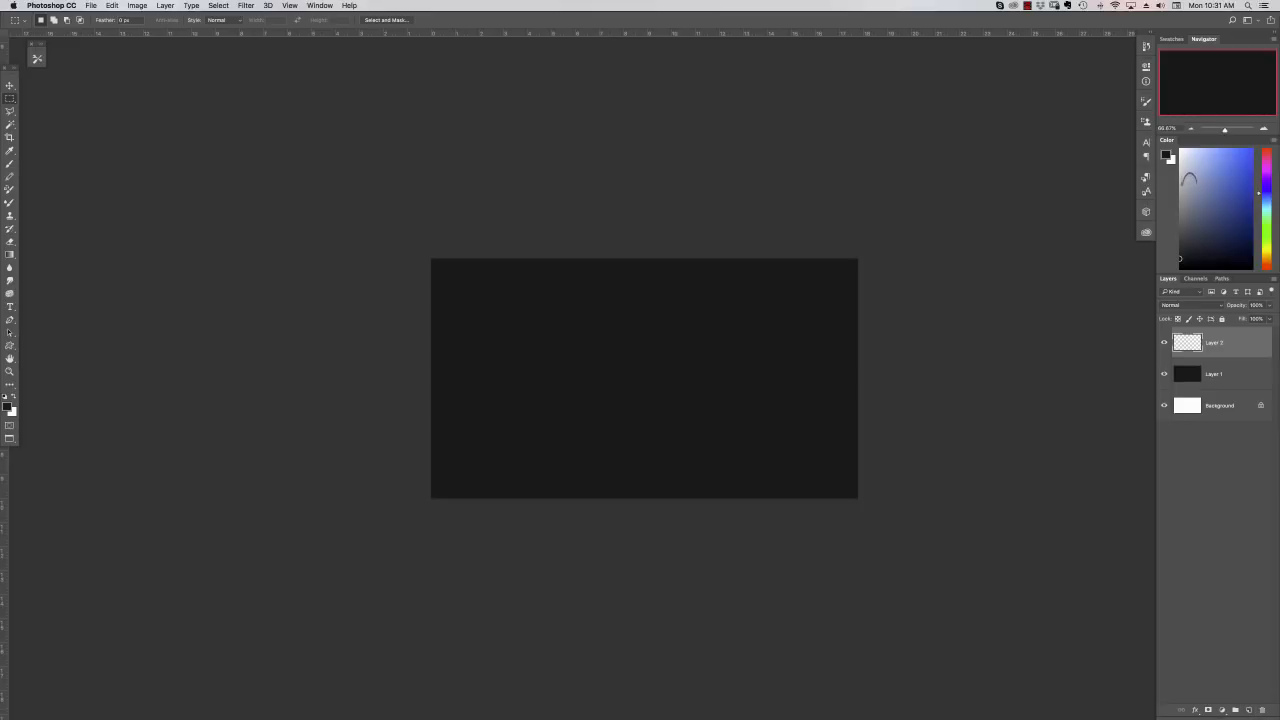
left_click_drag(443, 275, 585, 349)
left_click(112, 5)
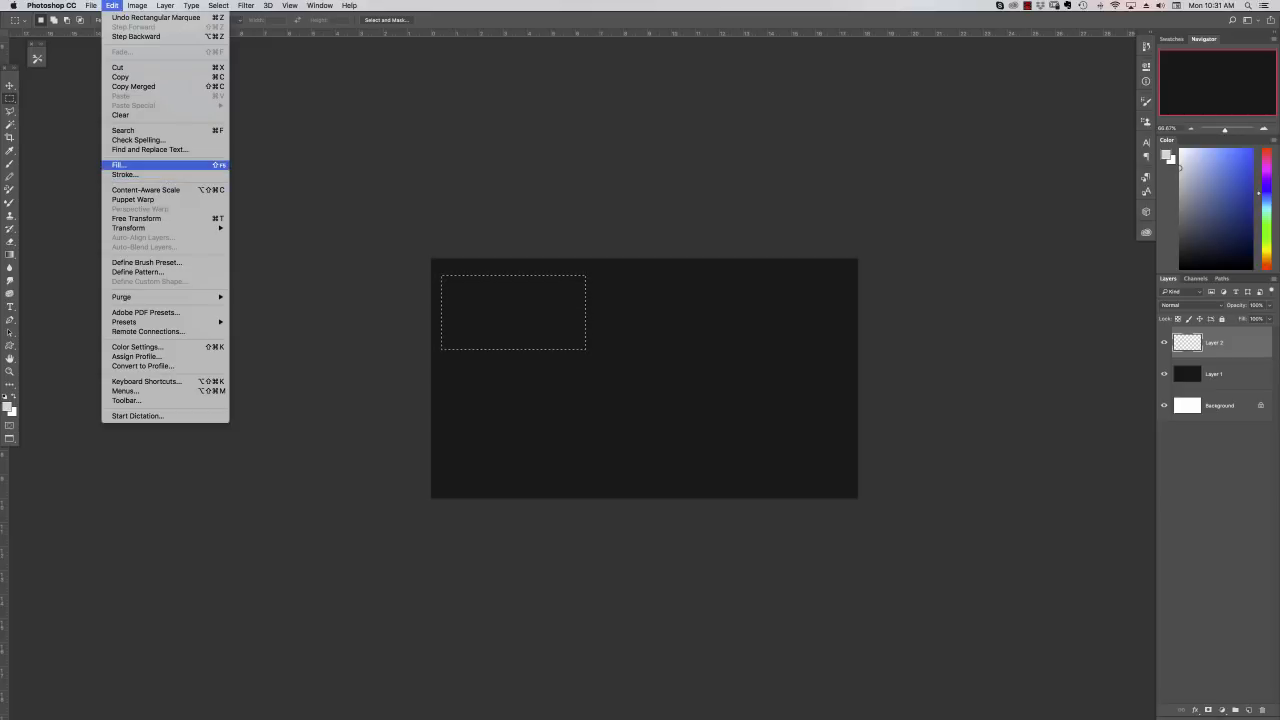
left_click(125, 166)
left_click(813, 524)
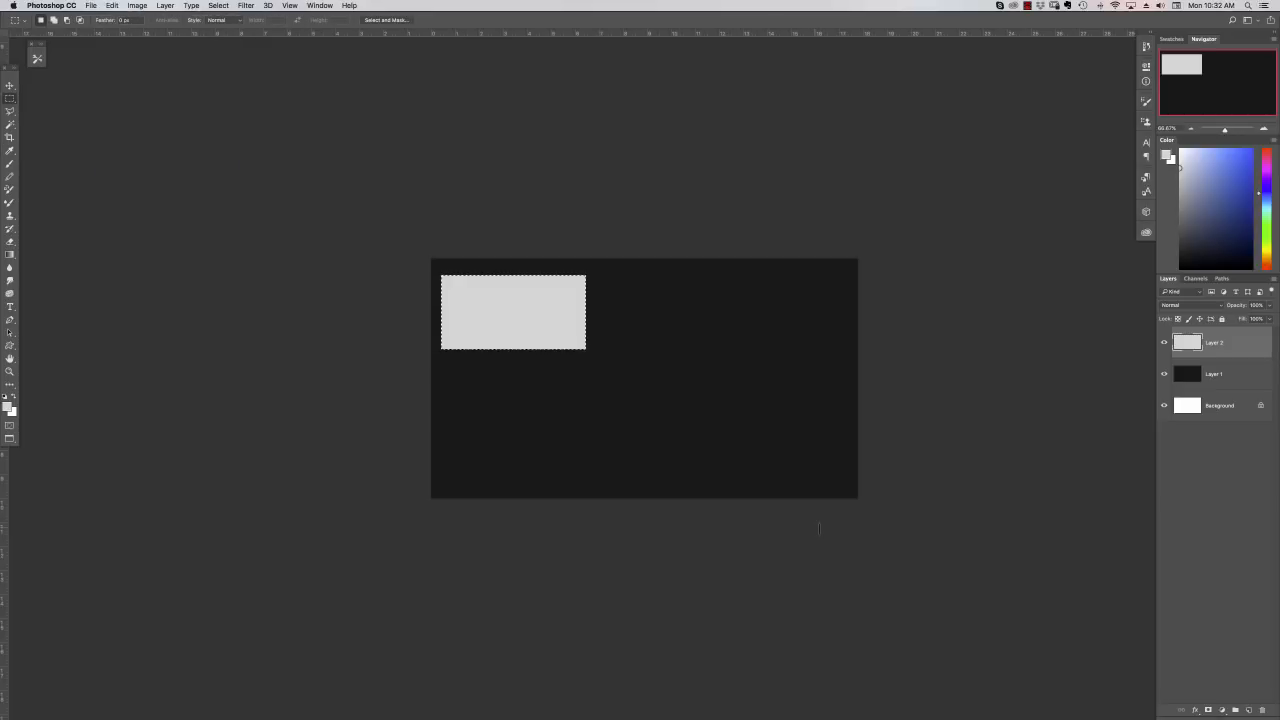
key("super+d")
- Duplicate the gray rectangle layer, place the copy directly below the original with a narrow gap, and merge the two layers
left_click(165, 5)
left_click(185, 46)
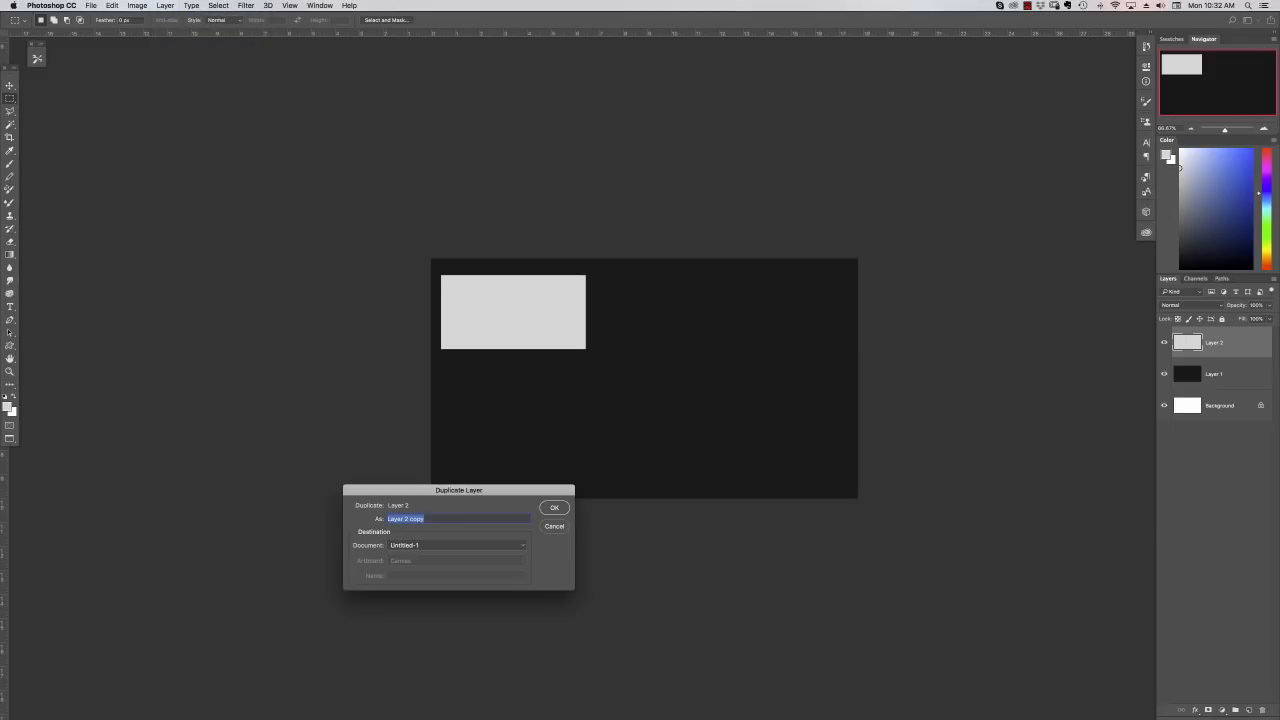
left_click(558, 507)
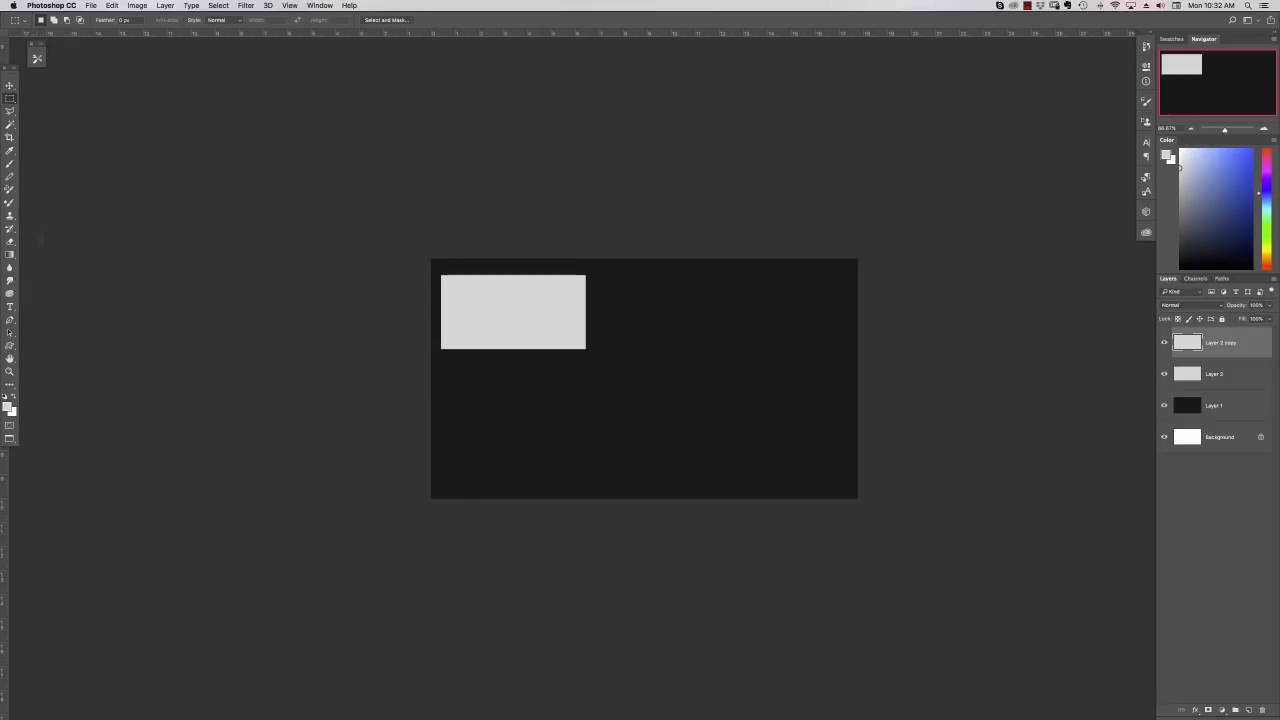
key("v")
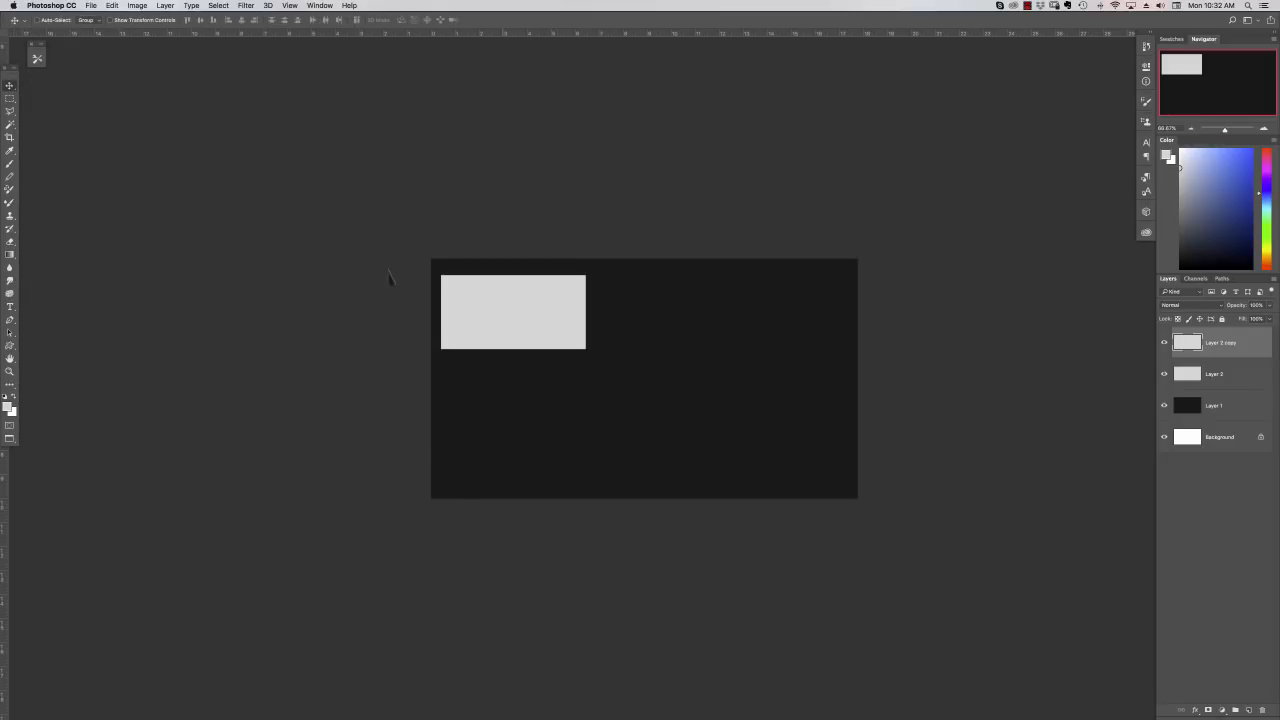
left_click_drag(511, 312, 509, 389)
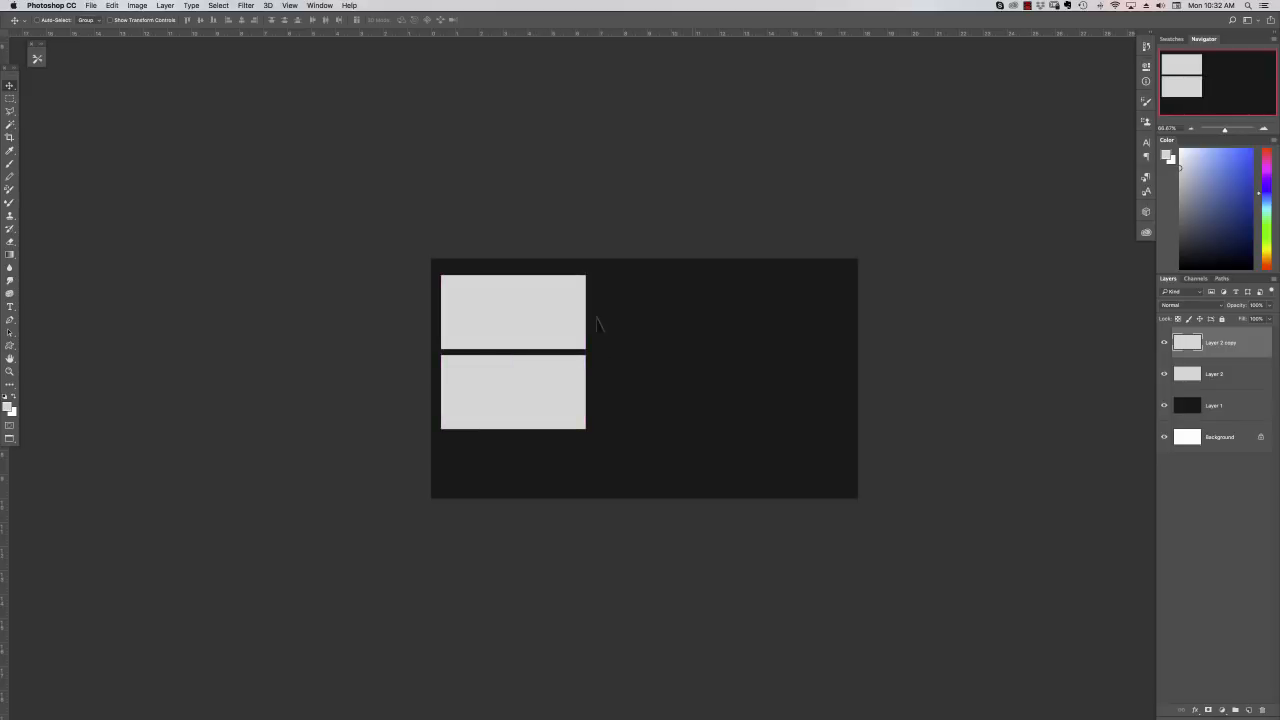
key("super+e")
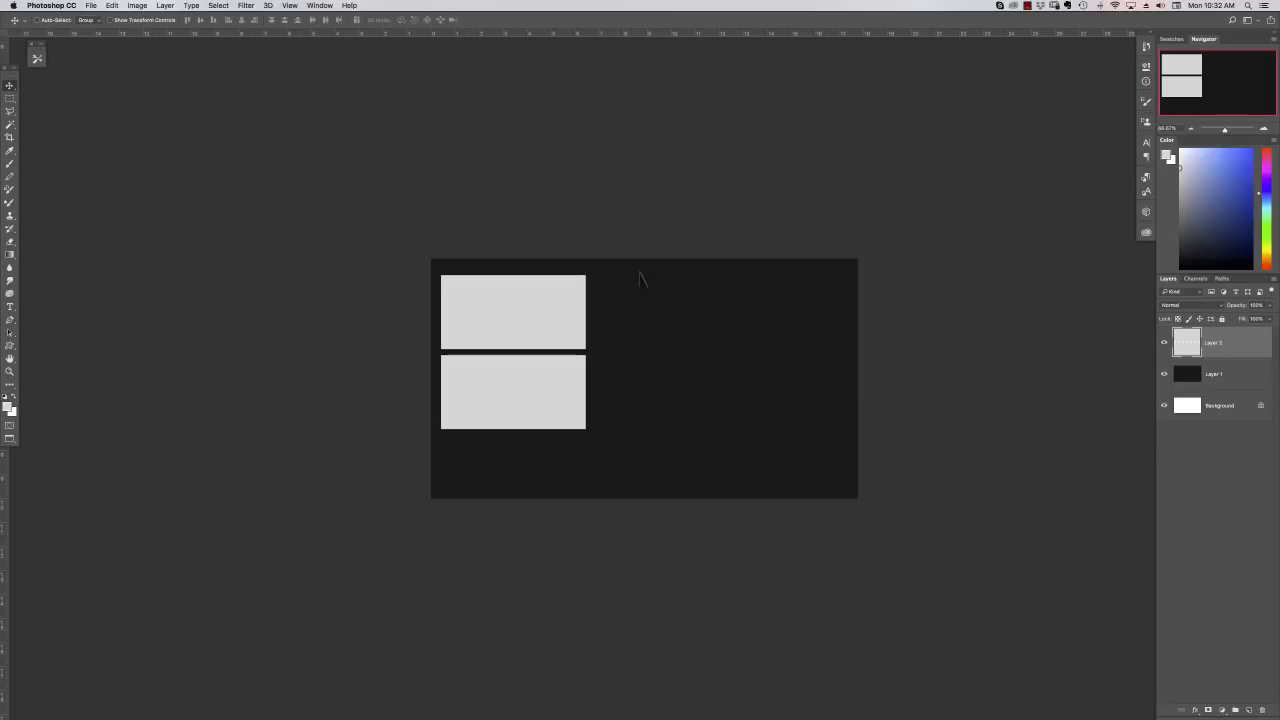
- Duplicate the stacked pair of rectangles, place the copy beside it as a second column, and merge both into one layer
left_click(165, 5)
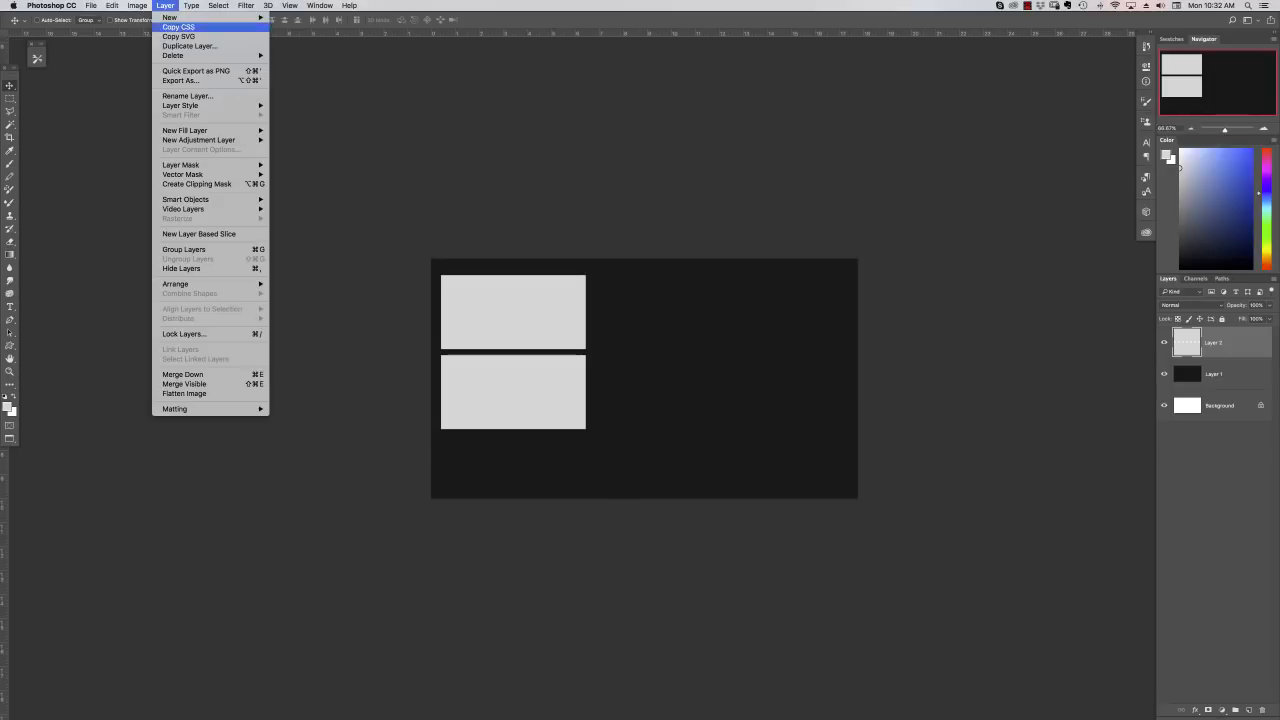
left_click(190, 46)
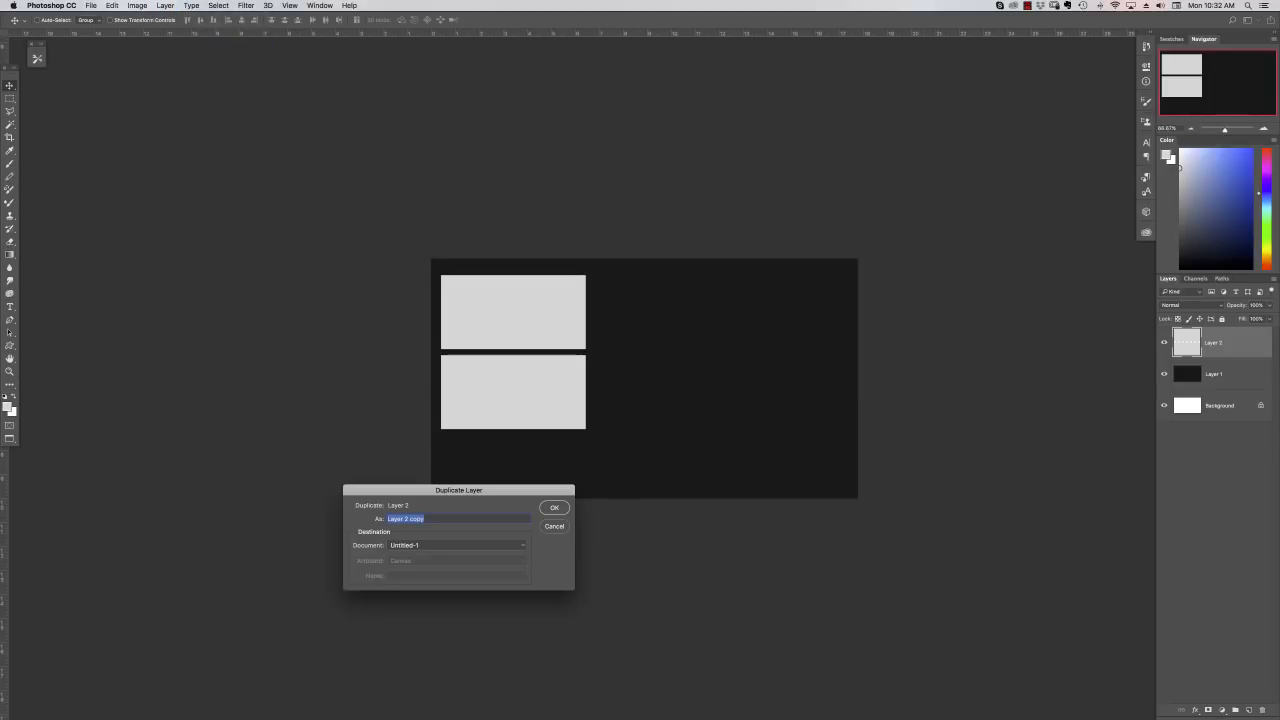
left_click(560, 508)
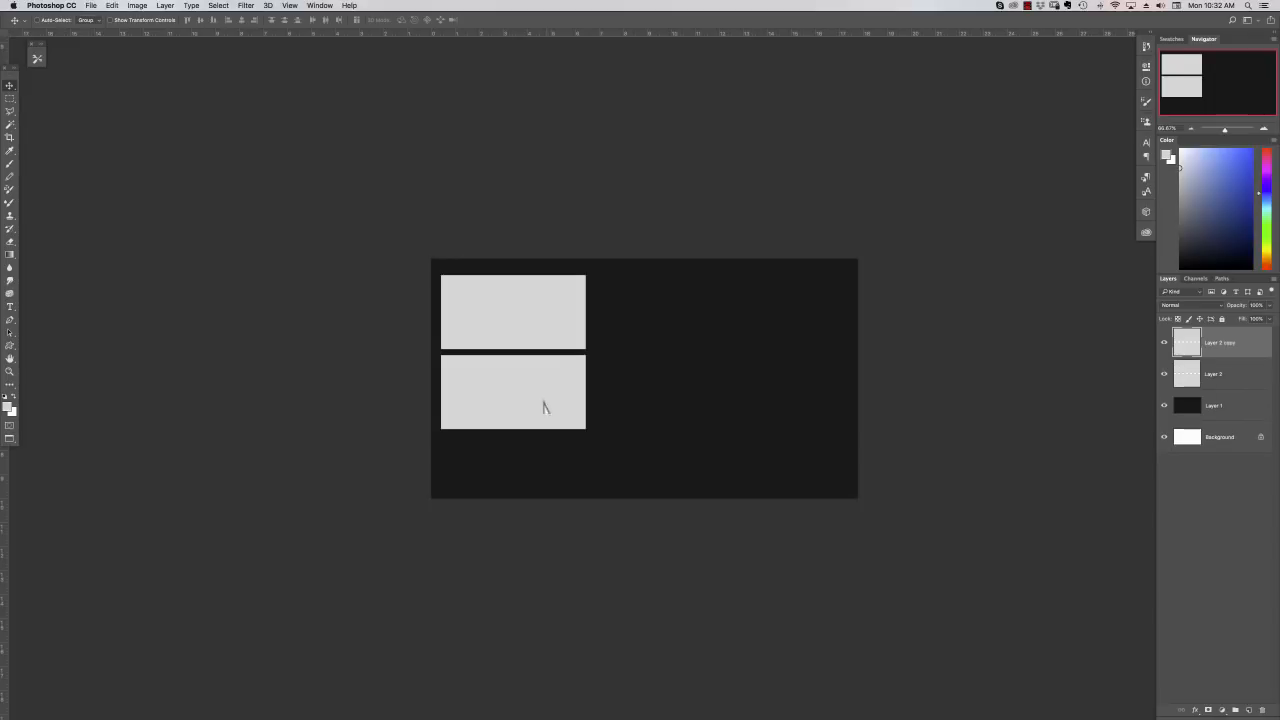
left_click_drag(543, 403, 710, 398)
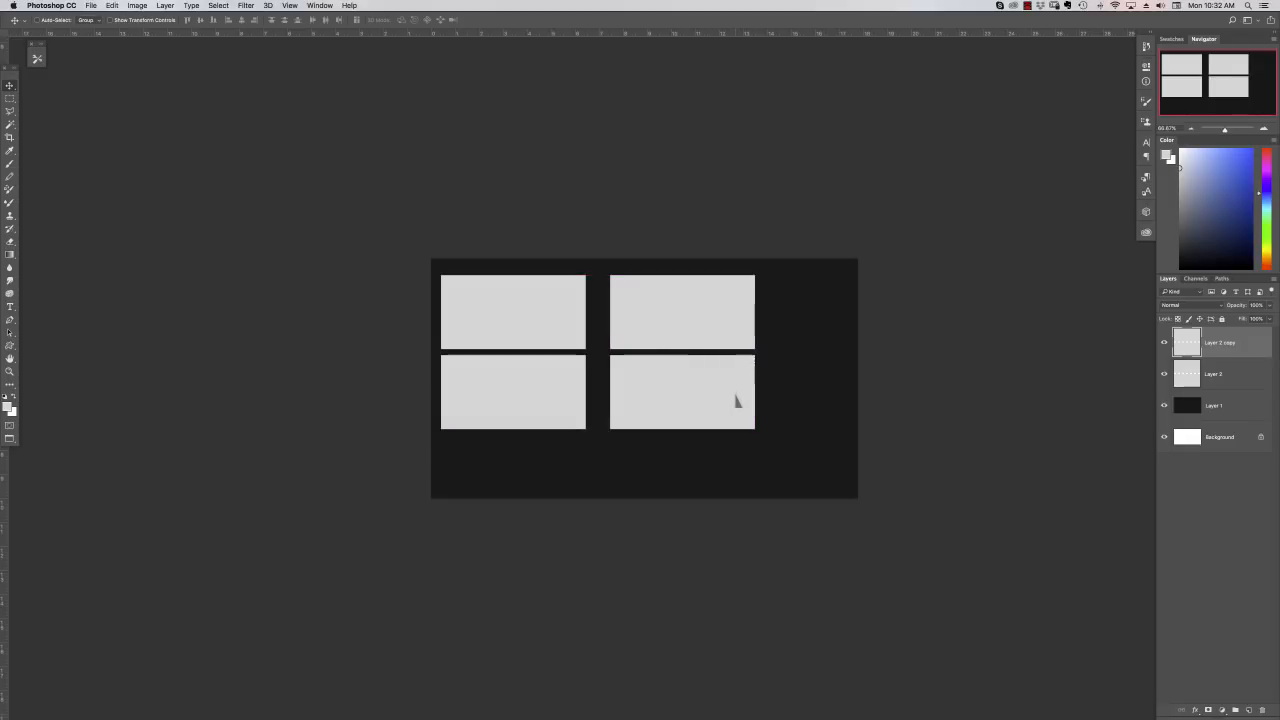
key("super+j")
key("super+e")
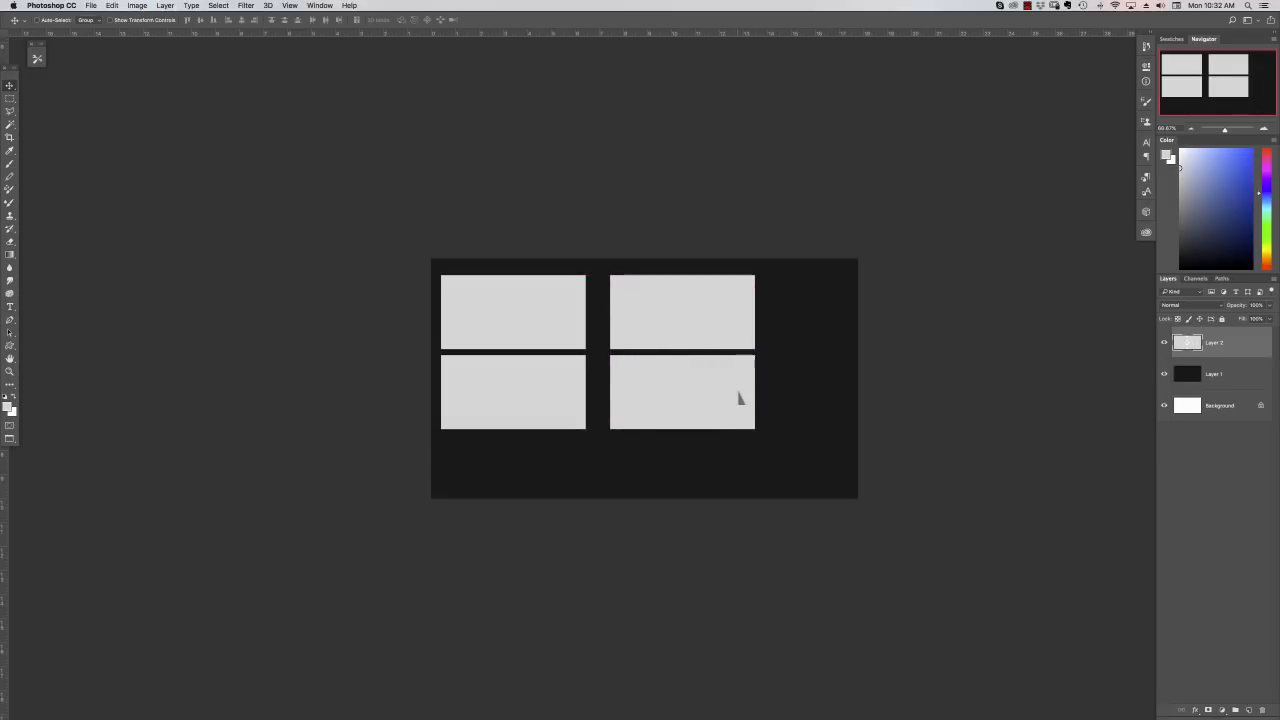
- Scale up the four-panel layer proportionally until it nearly fills the dark canvas, and apply the transformation
key("super+t")
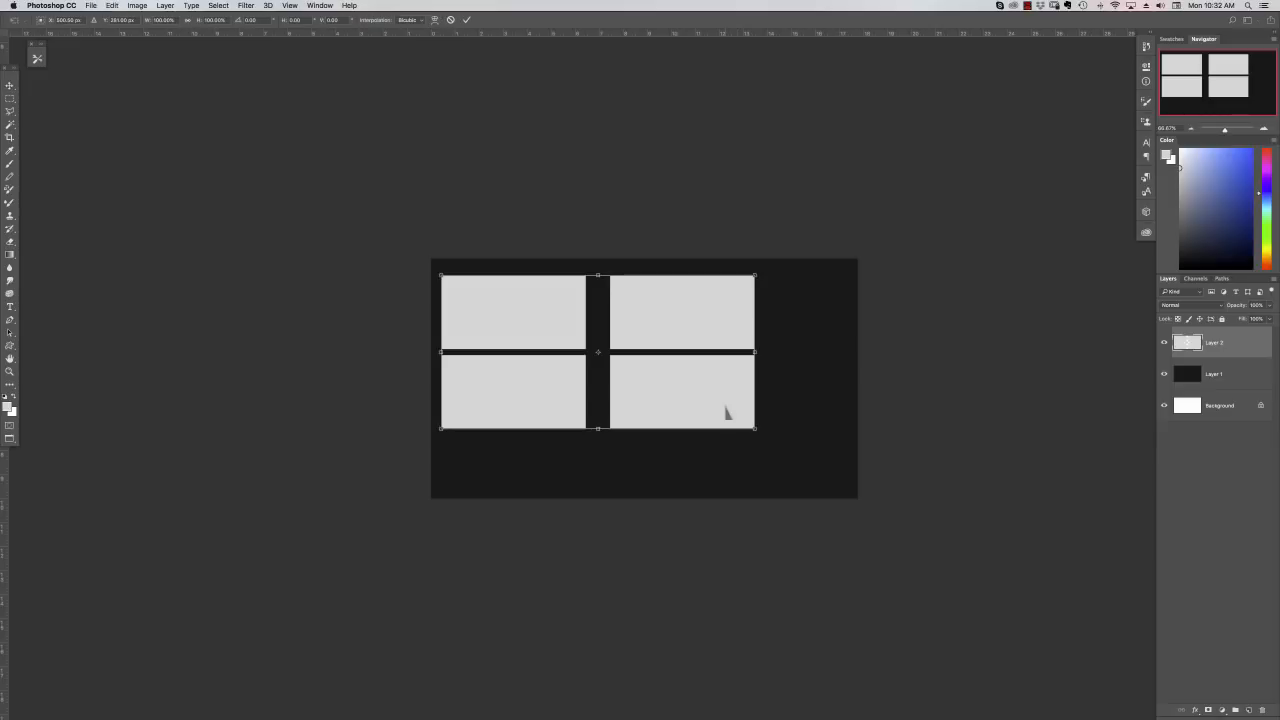
left_click_drag(751, 421, 855, 484)
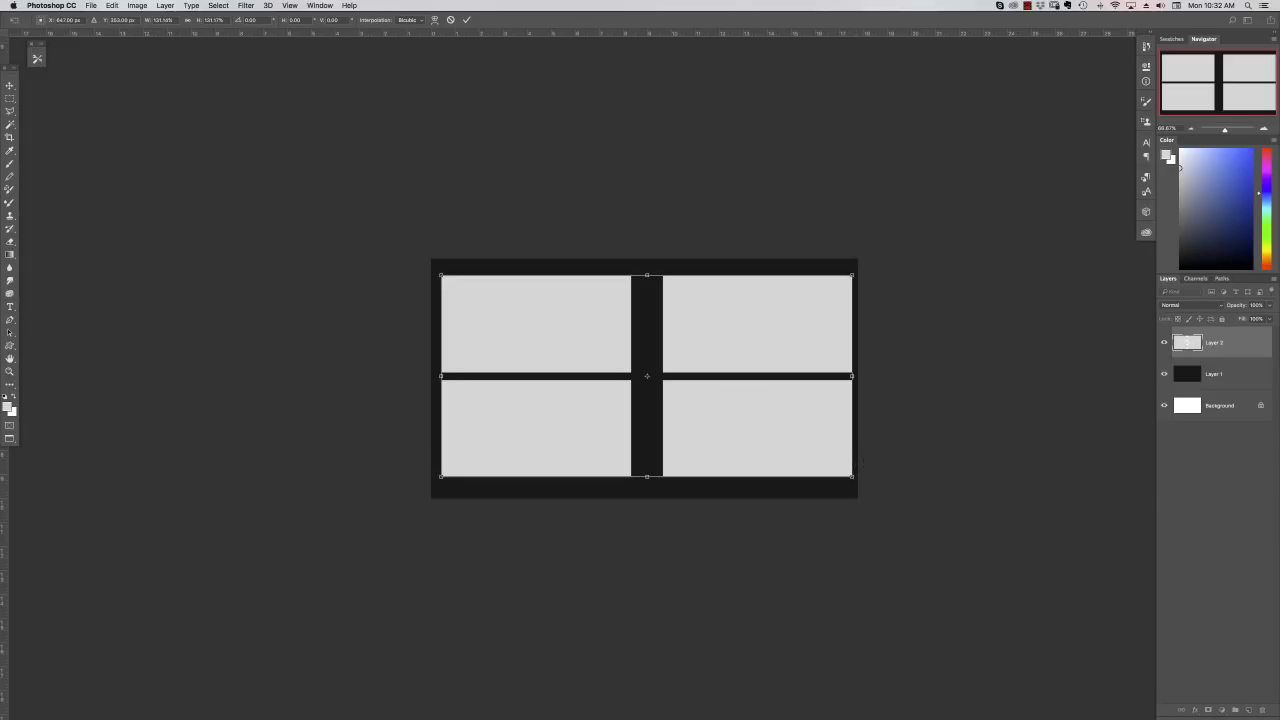
left_click(9, 85)
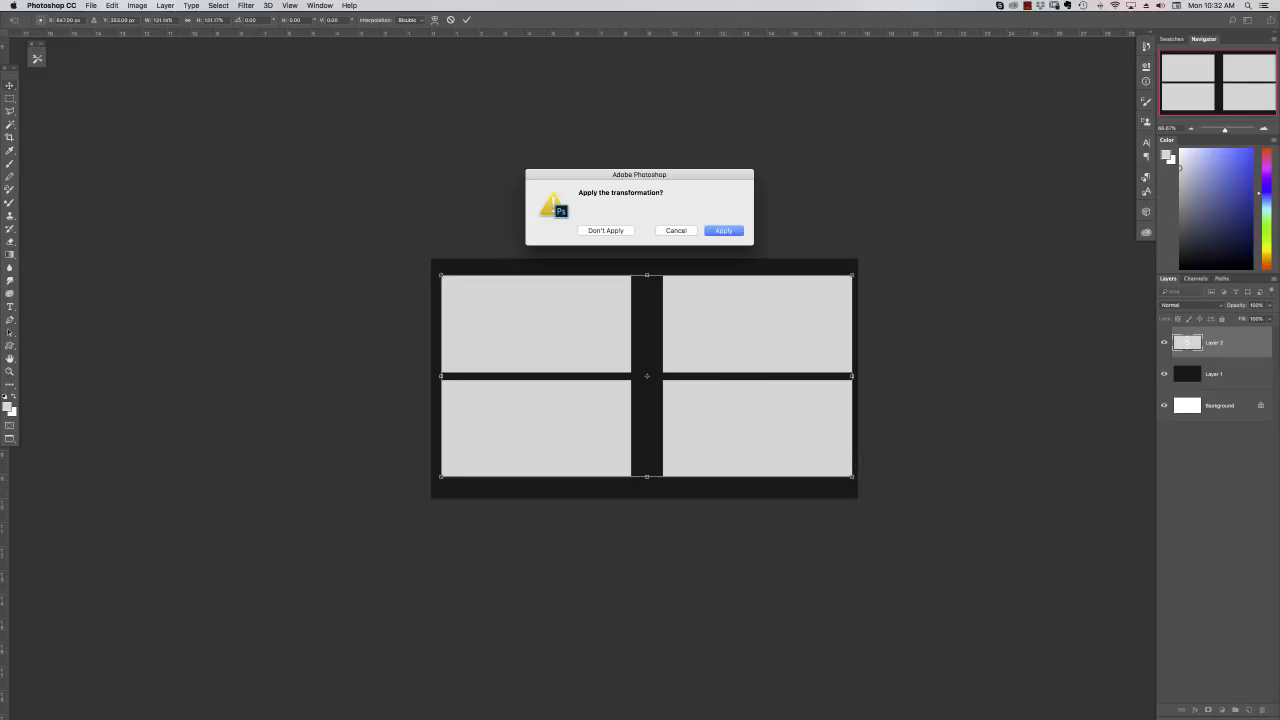
left_click(724, 231)
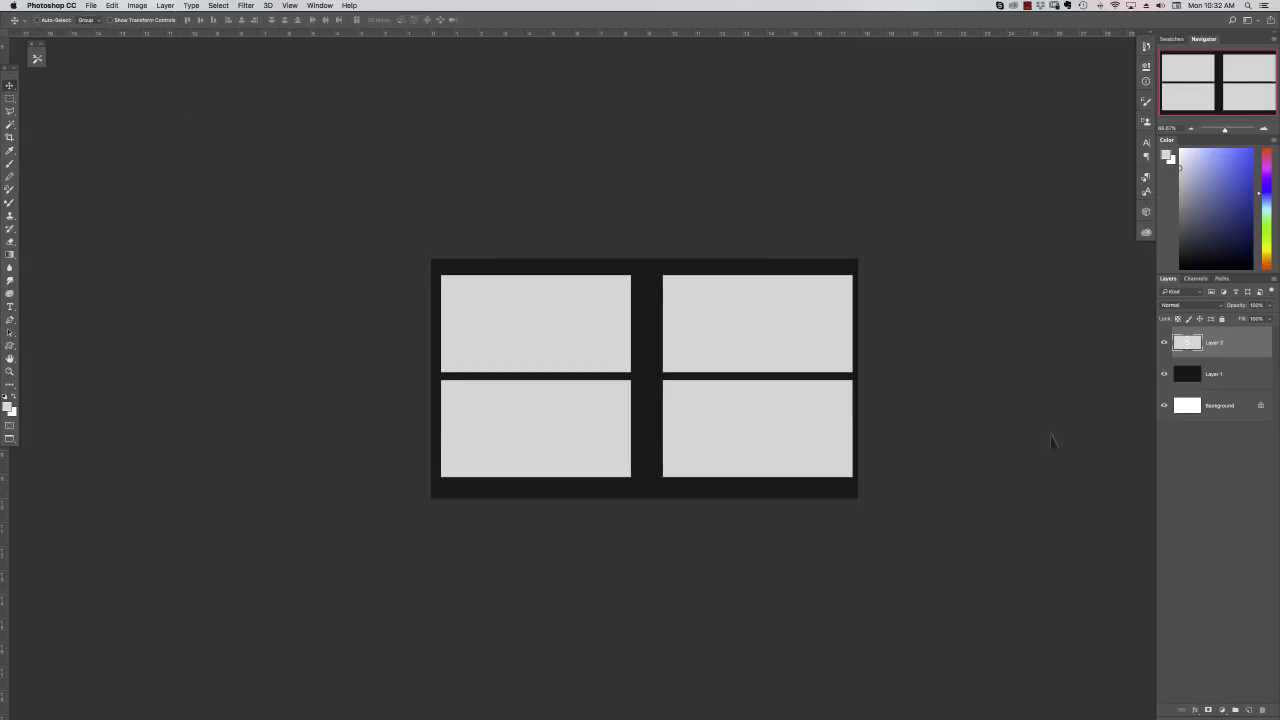
- Add a new layer above the panels and brush a blue scribble over the upper-right panel and its gutter
mouse_move(1200, 716)
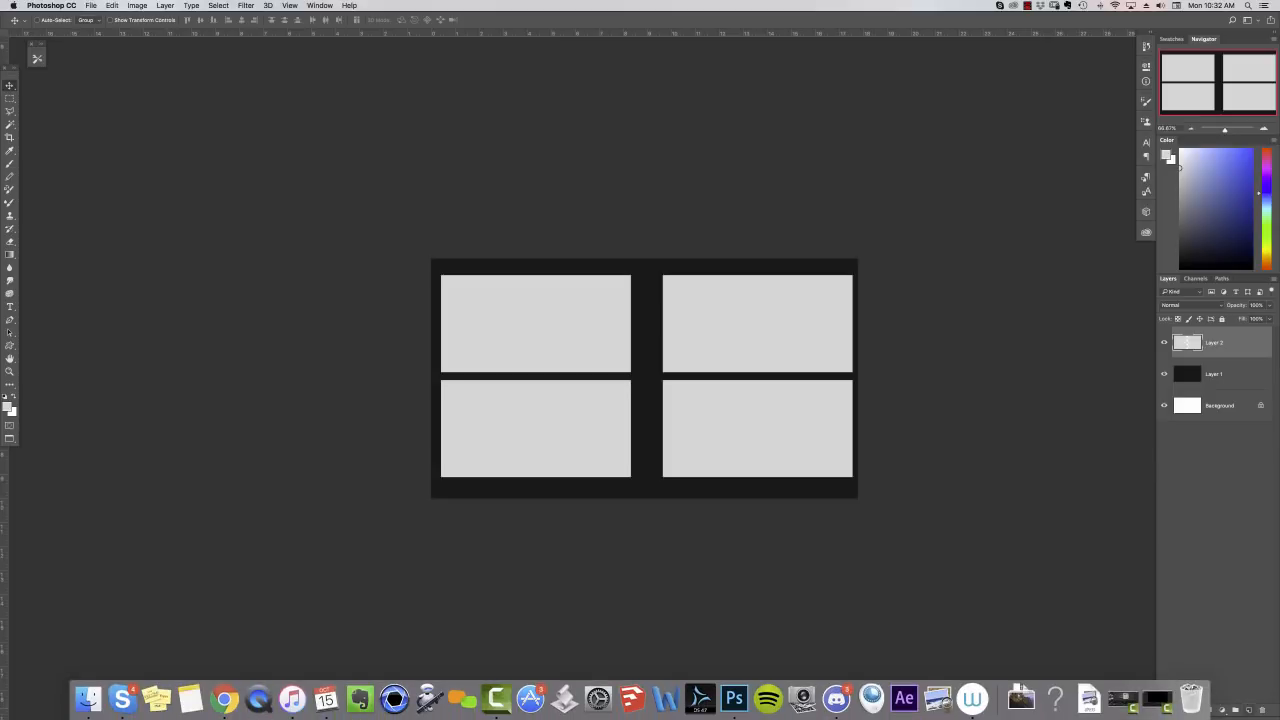
left_click(1249, 710)
left_click(1236, 177)
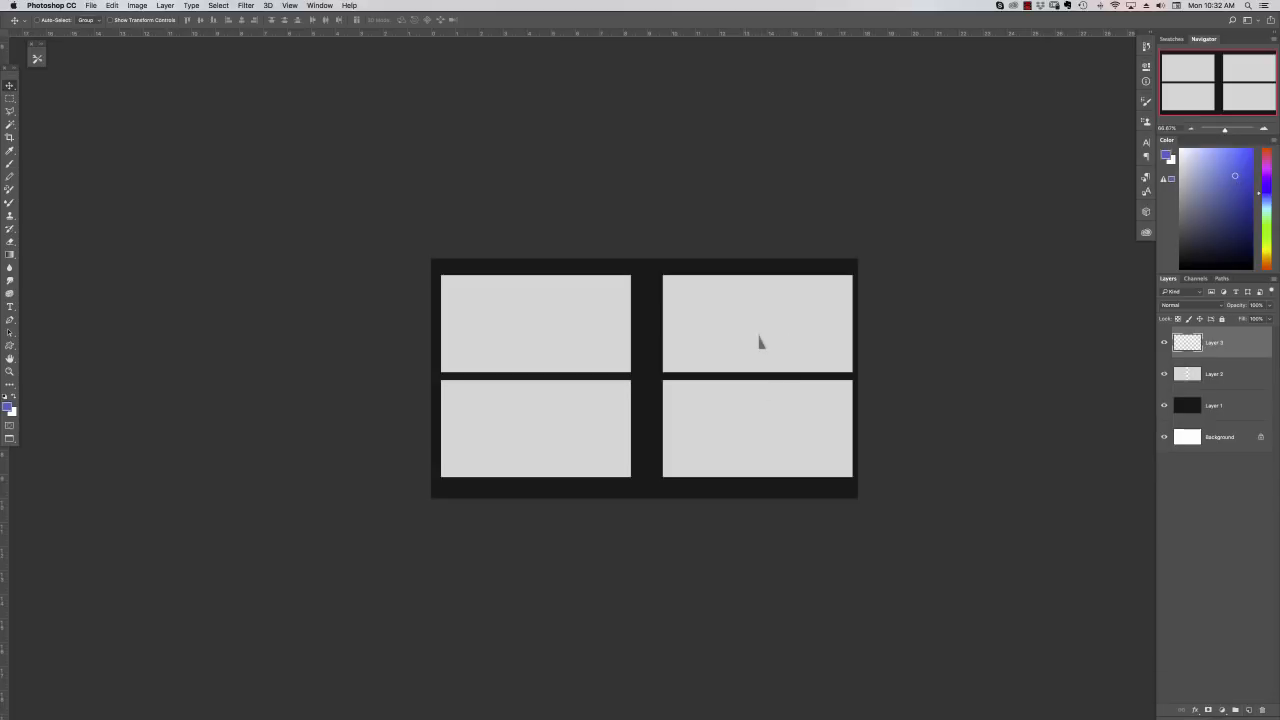
key("b")
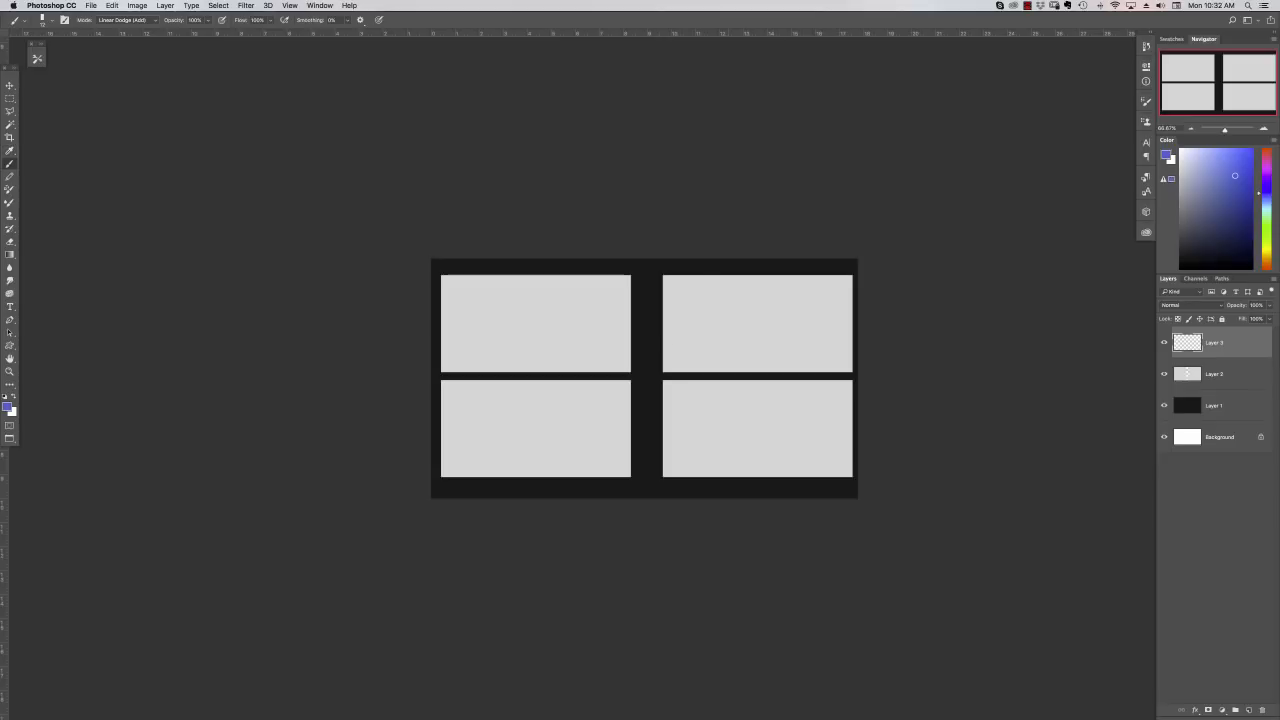
mouse_move(640, 382)
left_mouse_down()
mouse_move(745, 318)
mouse_move(745, 370)
left_mouse_up()
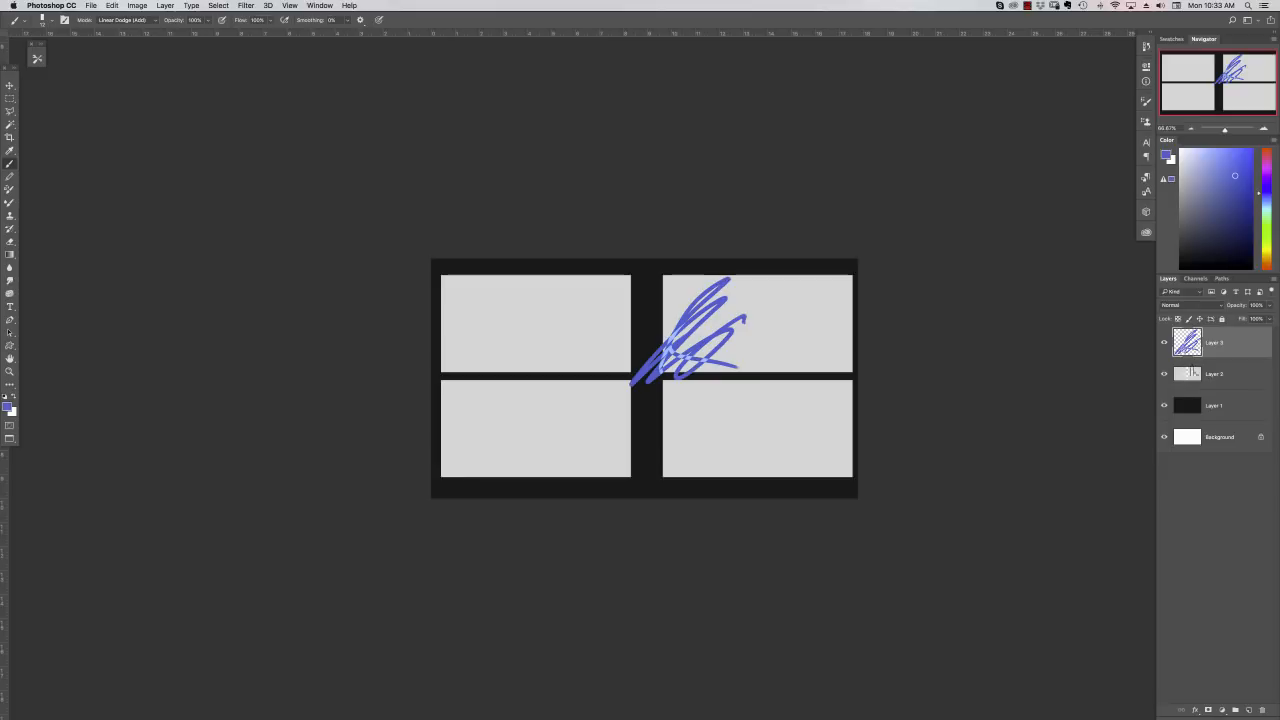
- Clip the scribble layer to the gray panels layer and brush more blue strokes across the panels
left_click(1189, 357, "alt")
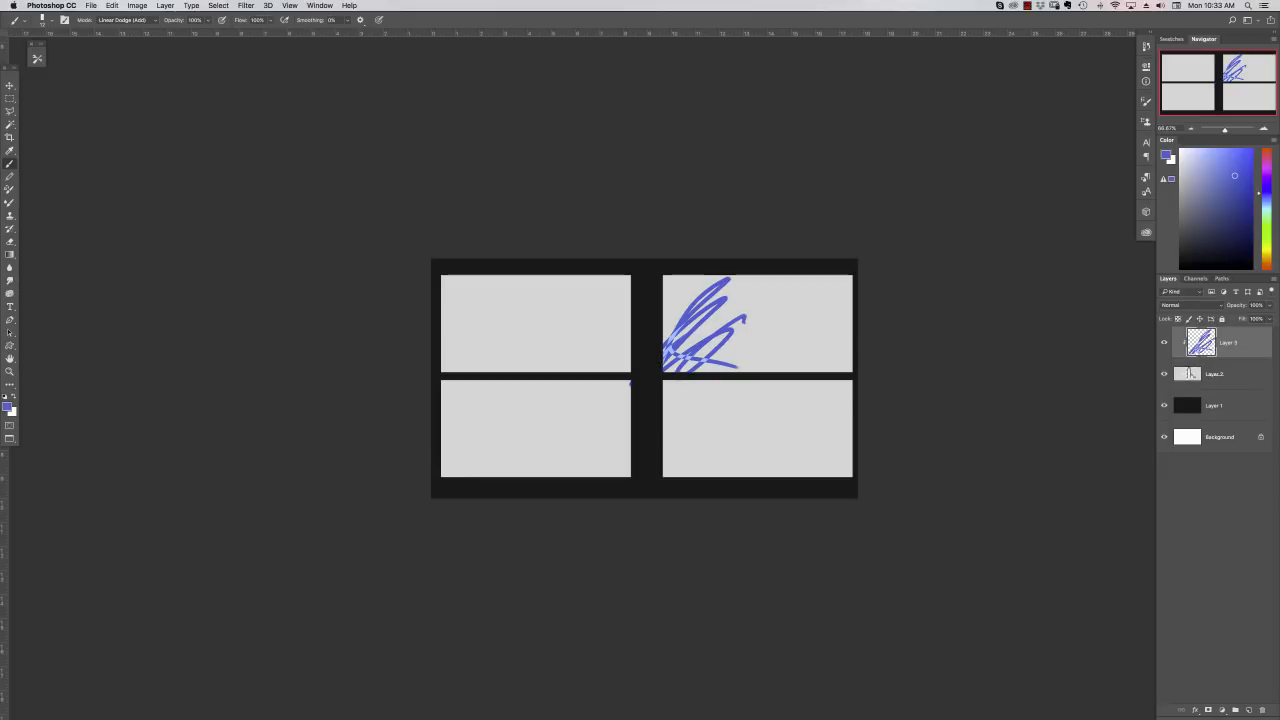
mouse_move(754, 339)
left_mouse_down()
mouse_move(843, 334)
mouse_move(717, 308)
mouse_move(632, 420)
mouse_move(723, 454)
mouse_move(730, 487)
left_mouse_up()
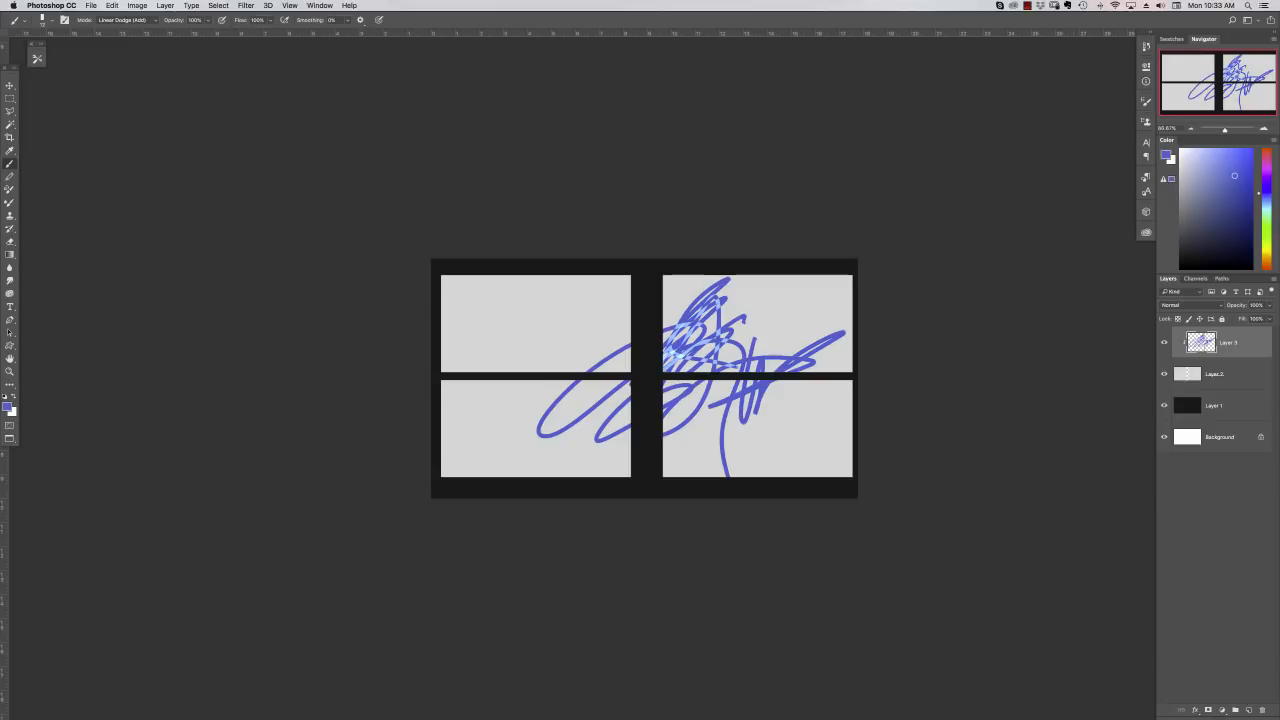
- Hide the scribble and gray panel layers, and use the panel shapes as a selection to cut four openings in the dark layer
left_click(1165, 343)
left_click(1229, 384)
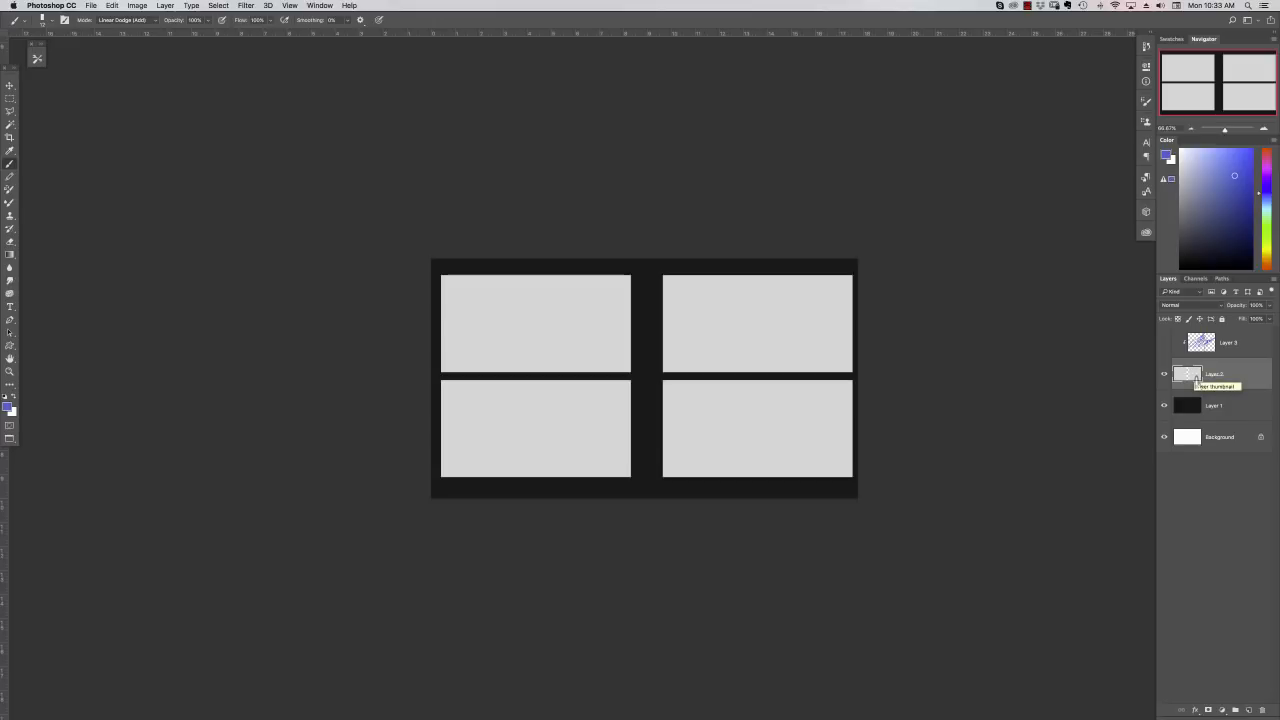
left_click(1199, 381, "super")
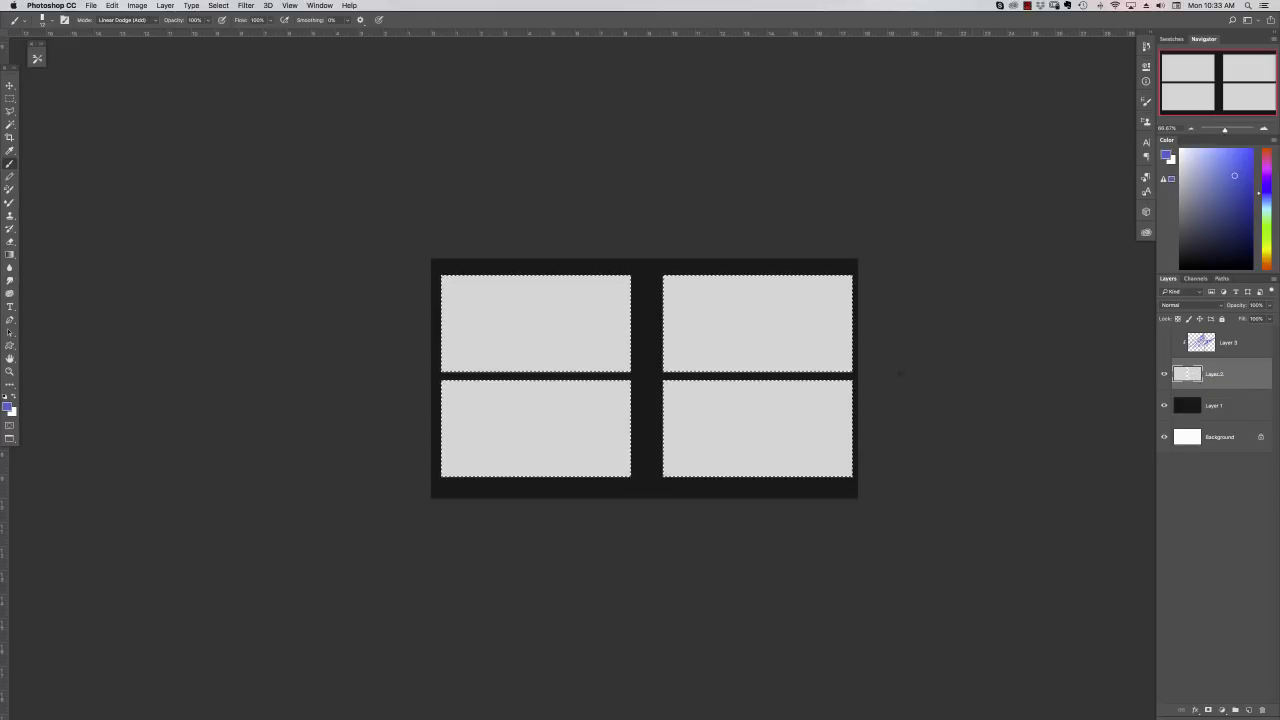
left_click(1164, 373)
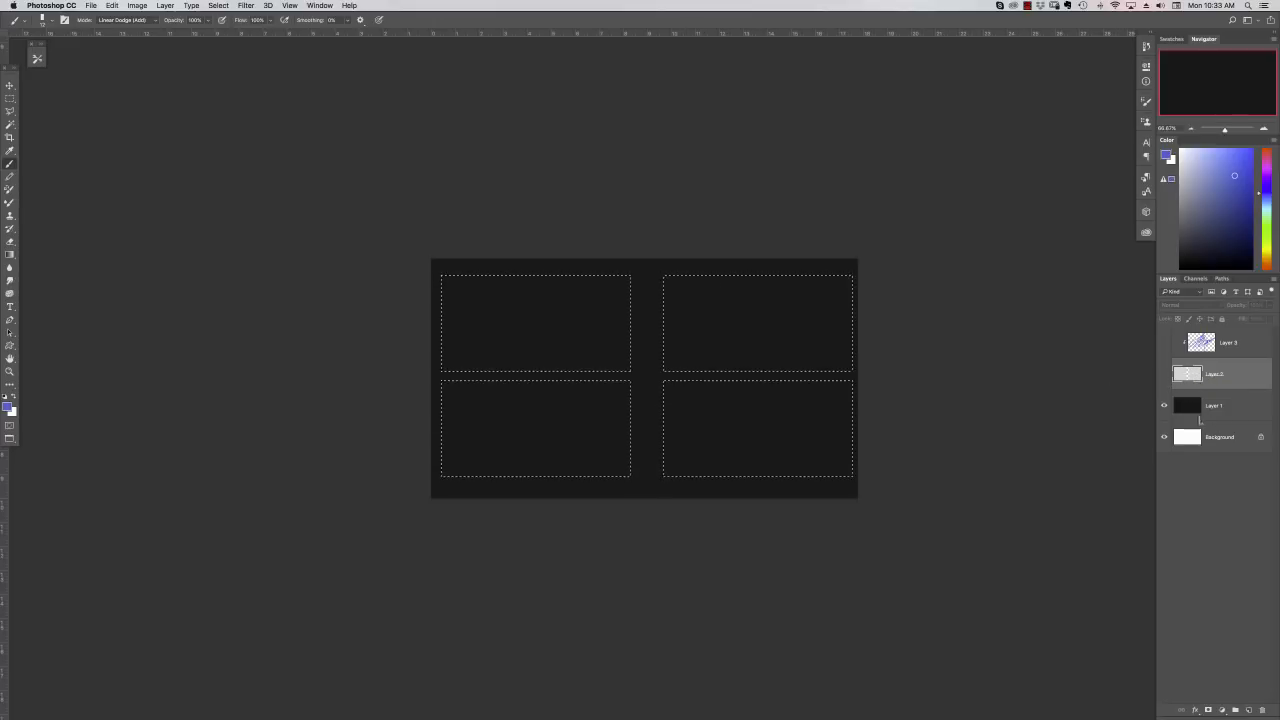
left_click(1190, 410)
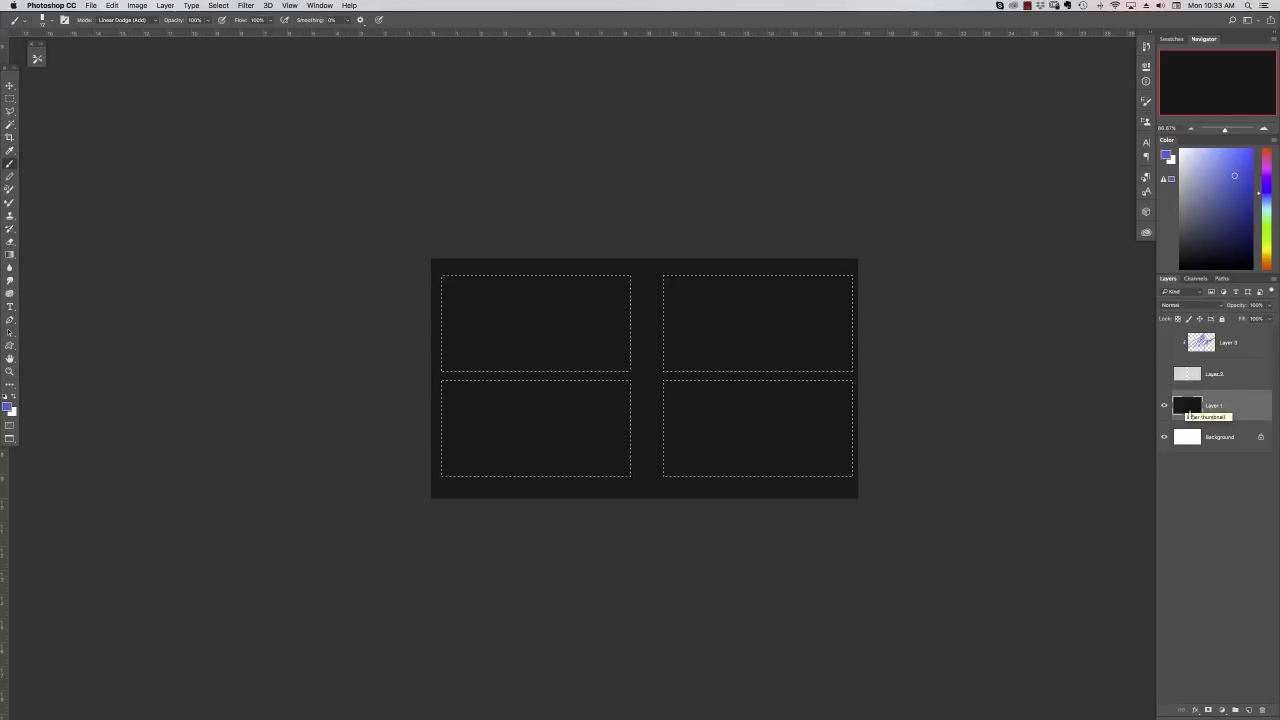
key("Delete")
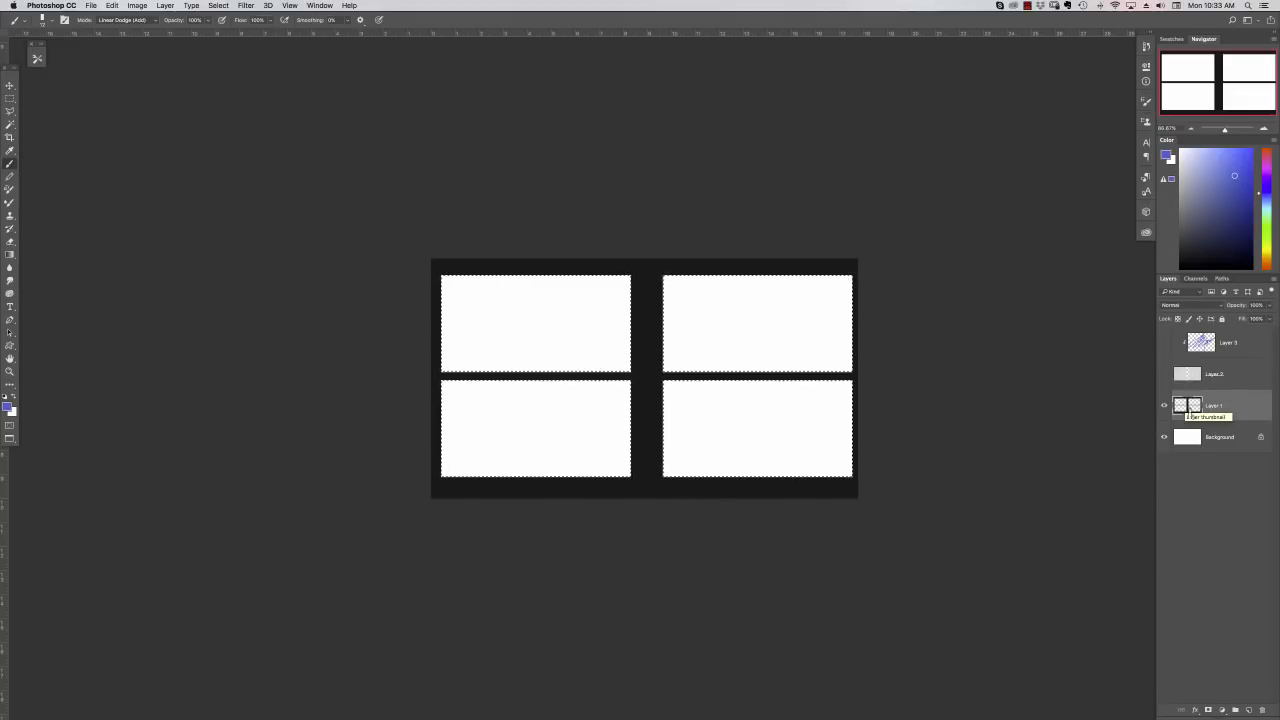
key("super+d")
- Brush darker blue scribbles in Normal mode on the Background layer, running across the panel openings beneath the dark frame
left_click(1187, 440)
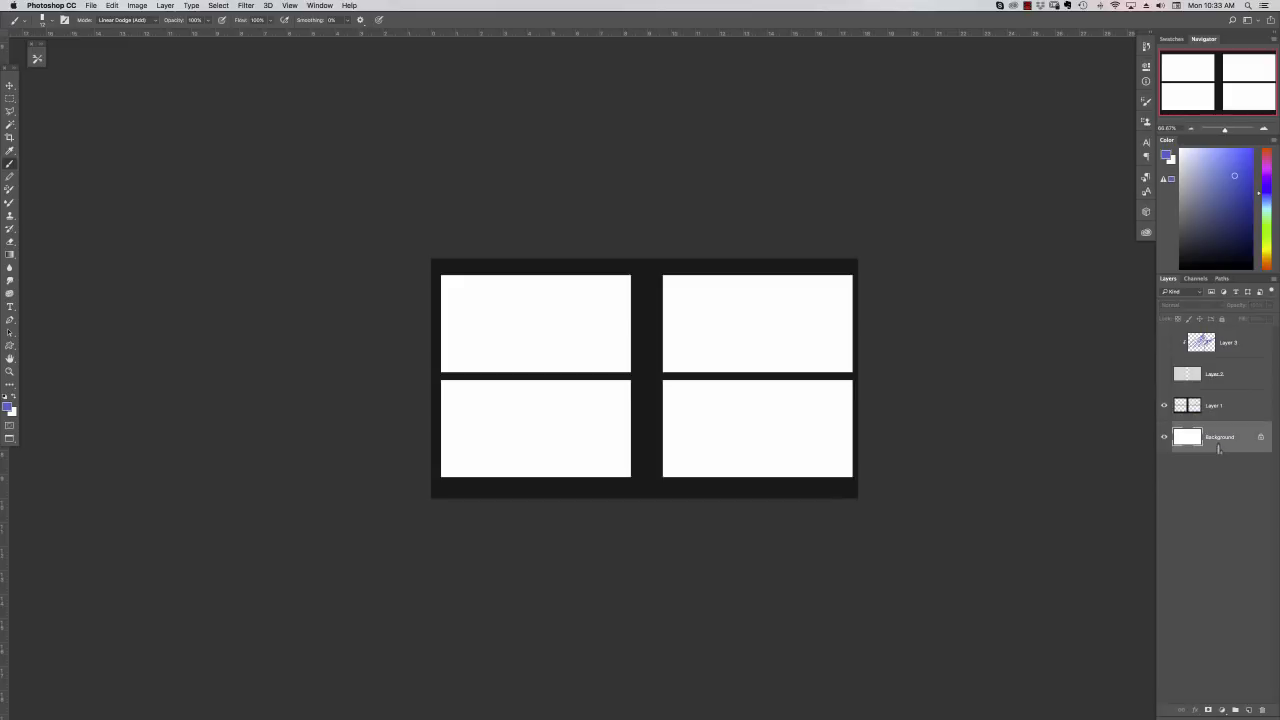
key("shift+alt+n")
mouse_move(750, 345)
left_mouse_down()
mouse_move(674, 463)
mouse_move(578, 388)
mouse_move(740, 410)
mouse_move(850, 460)
mouse_move(818, 476)
left_mouse_up()
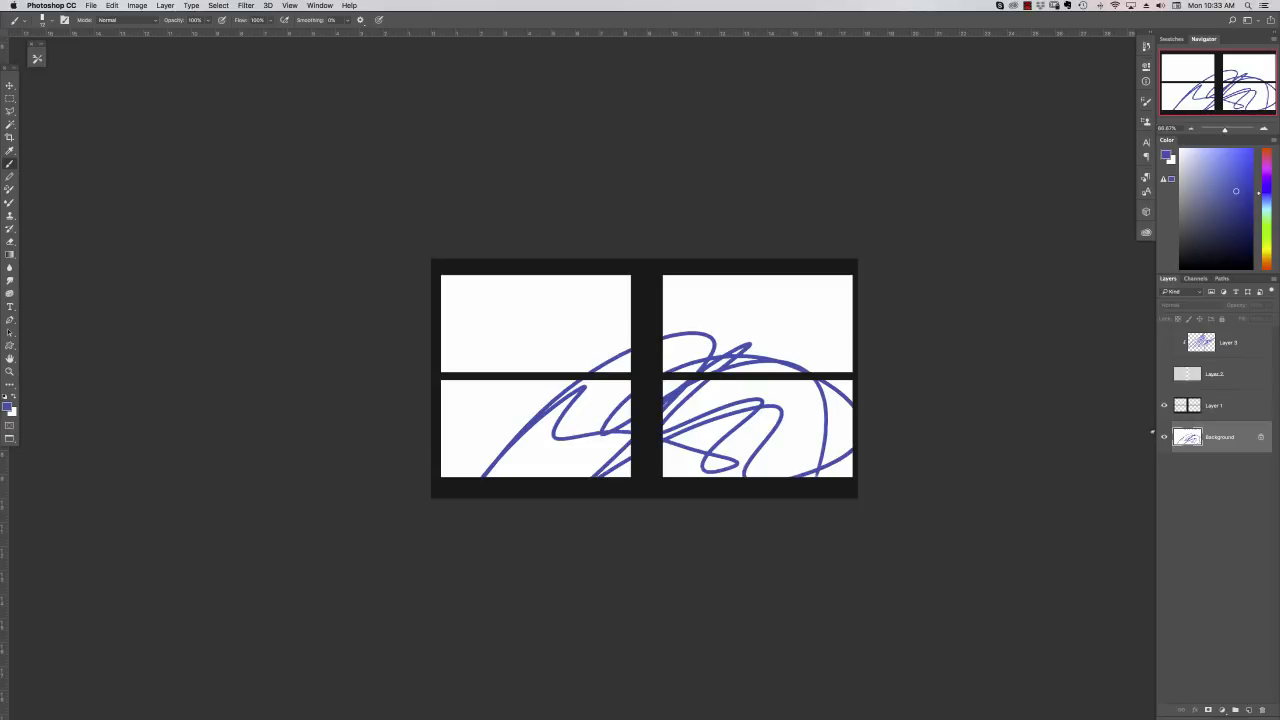
- Show the brush presets and collapse the G-Rutkowski brushes2017 and General Brushes folders
key("super+1")
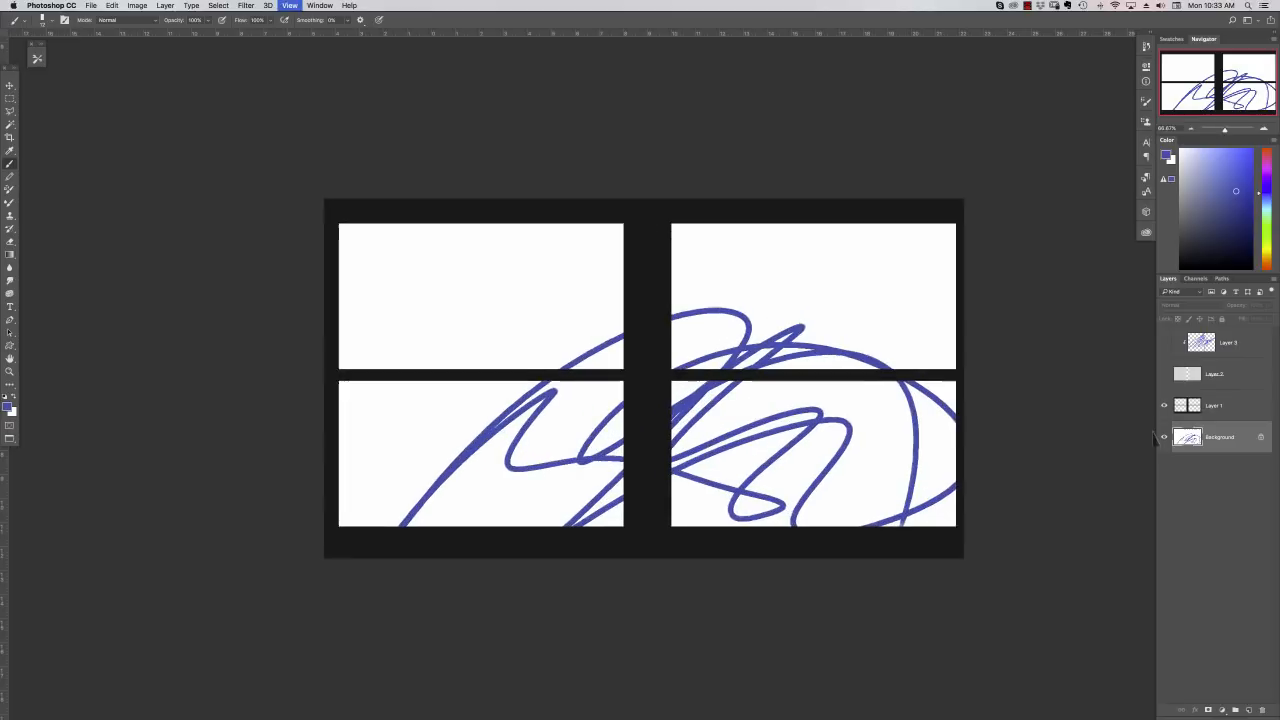
right_click(714, 447)
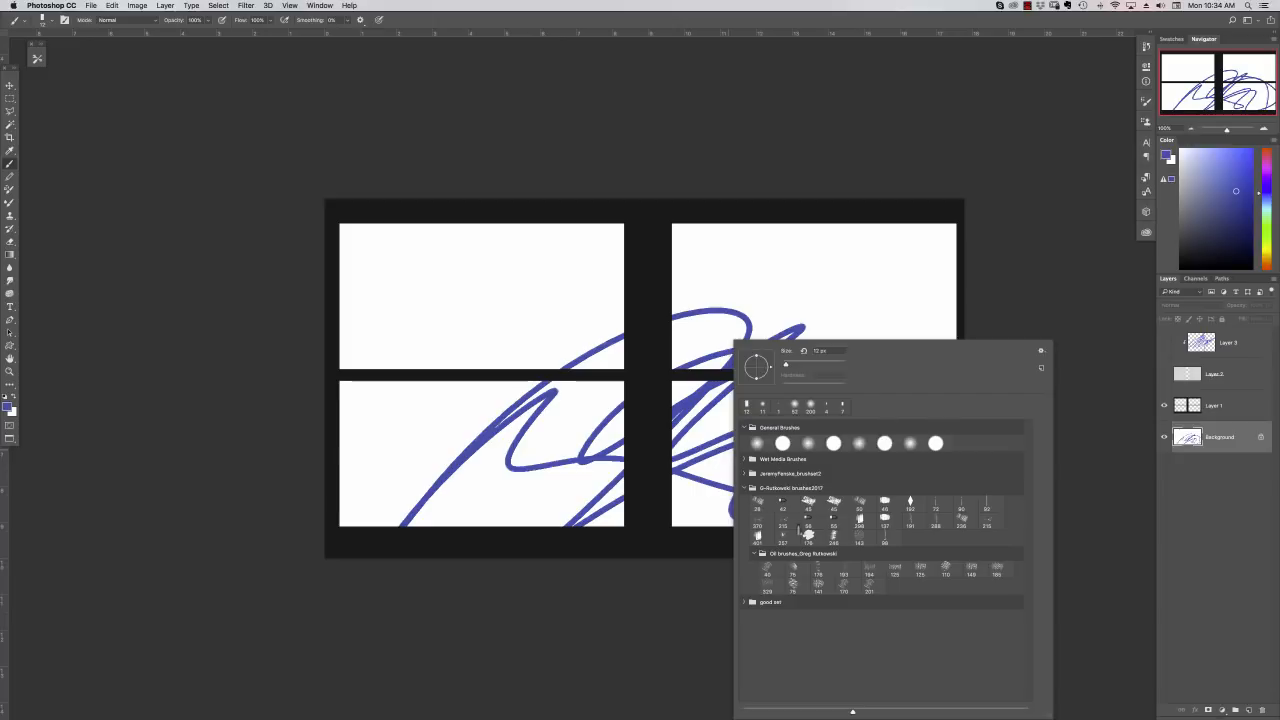
left_click(752, 488)
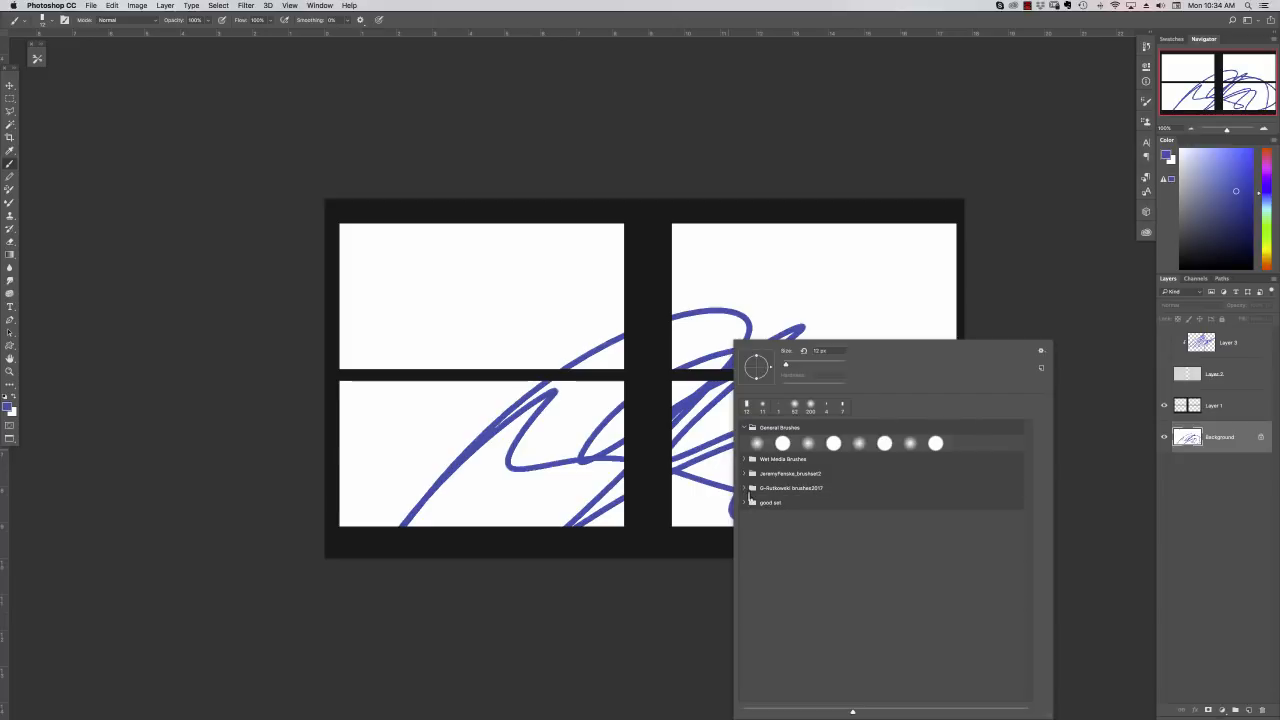
left_click(747, 429)
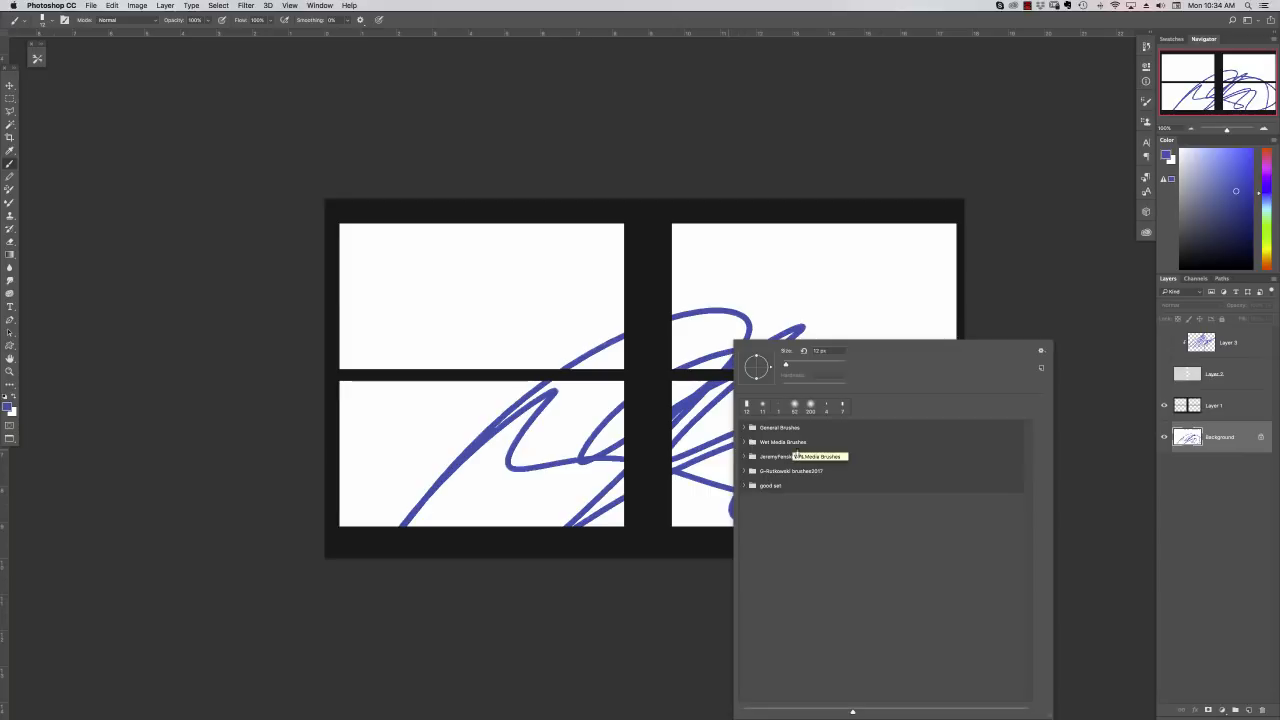
- Look through the JeremyFenske_brushset2 folder and select the 143 px brush from G-Rutkowski brushes2017
left_click(747, 458)
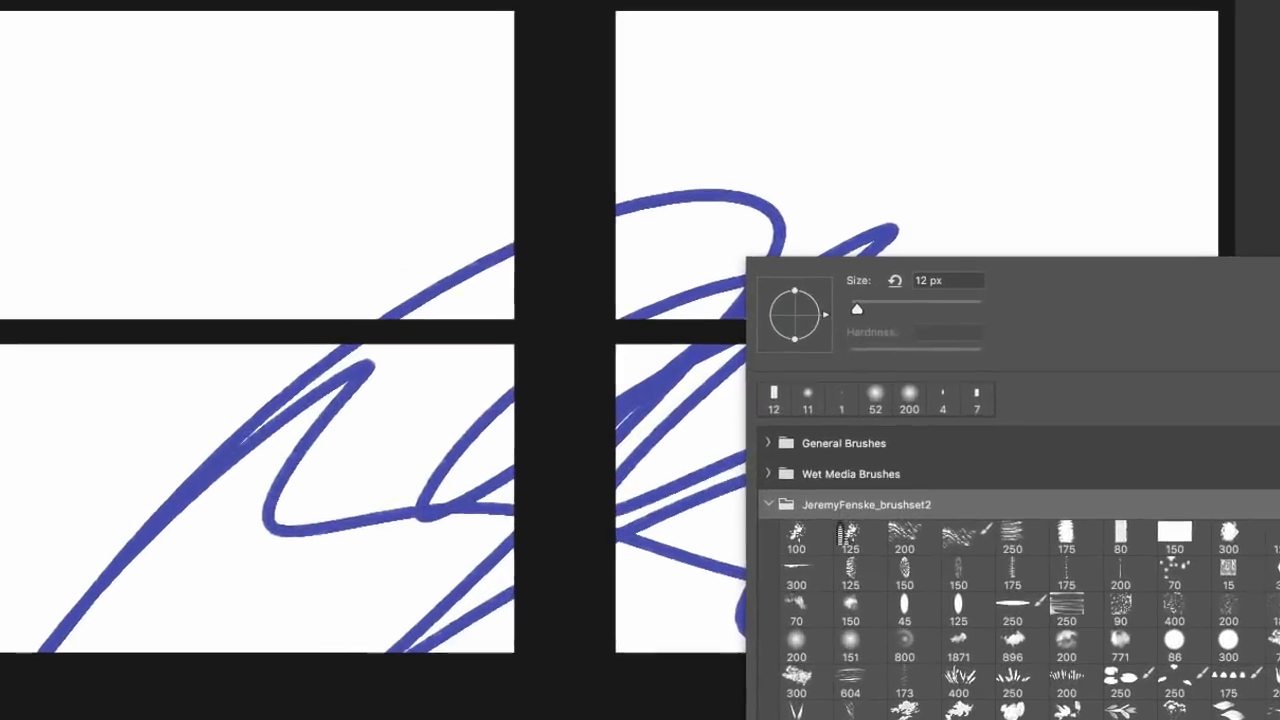
left_click(790, 510)
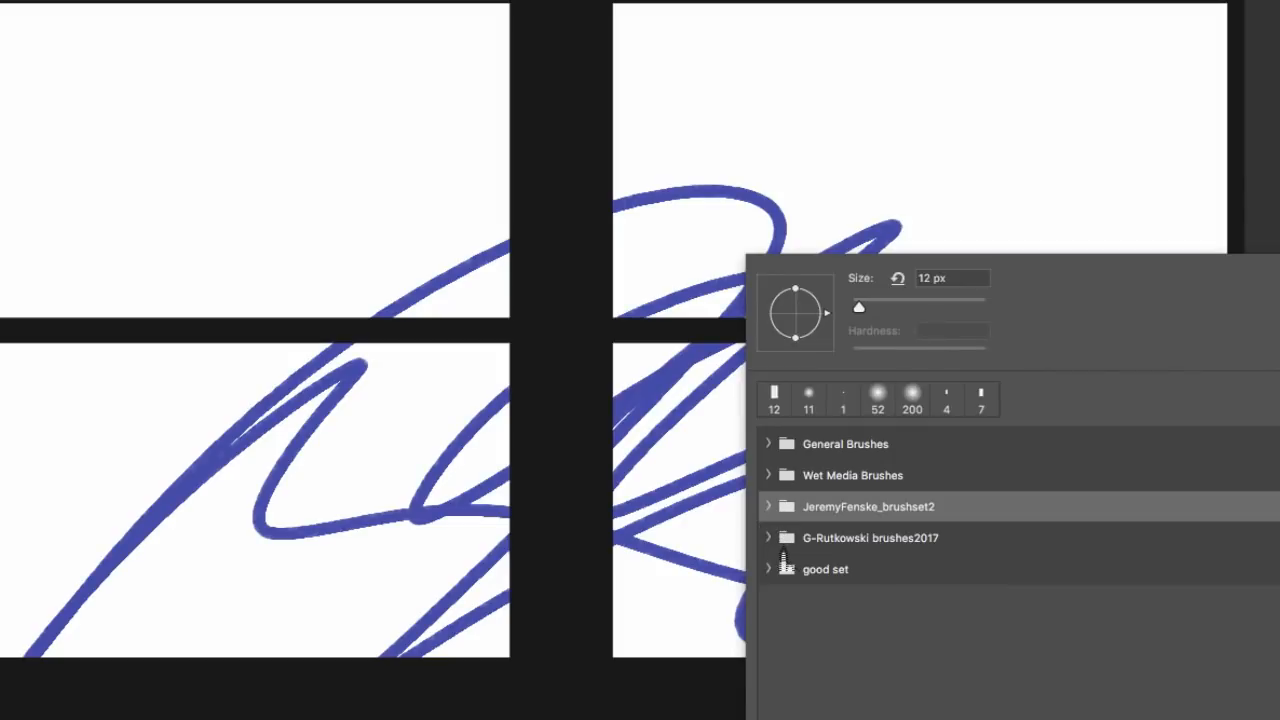
left_click(769, 537)
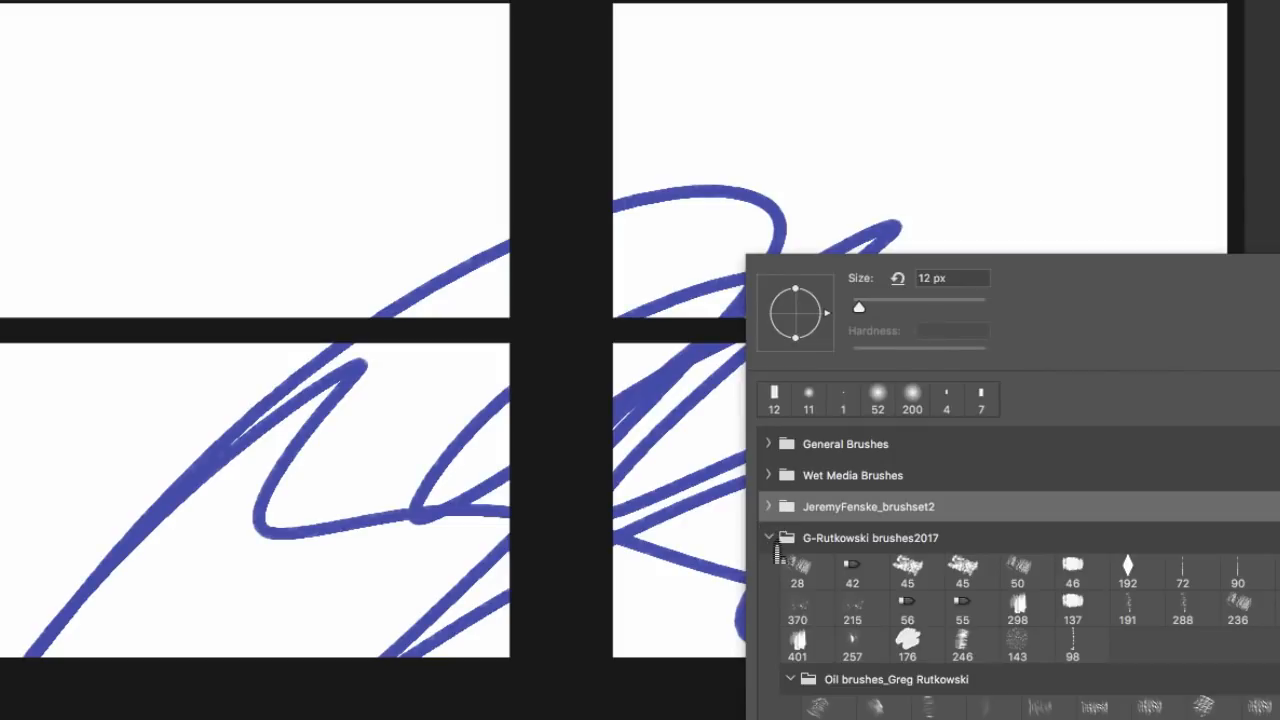
left_click(1016, 643)
left_click(1020, 645)
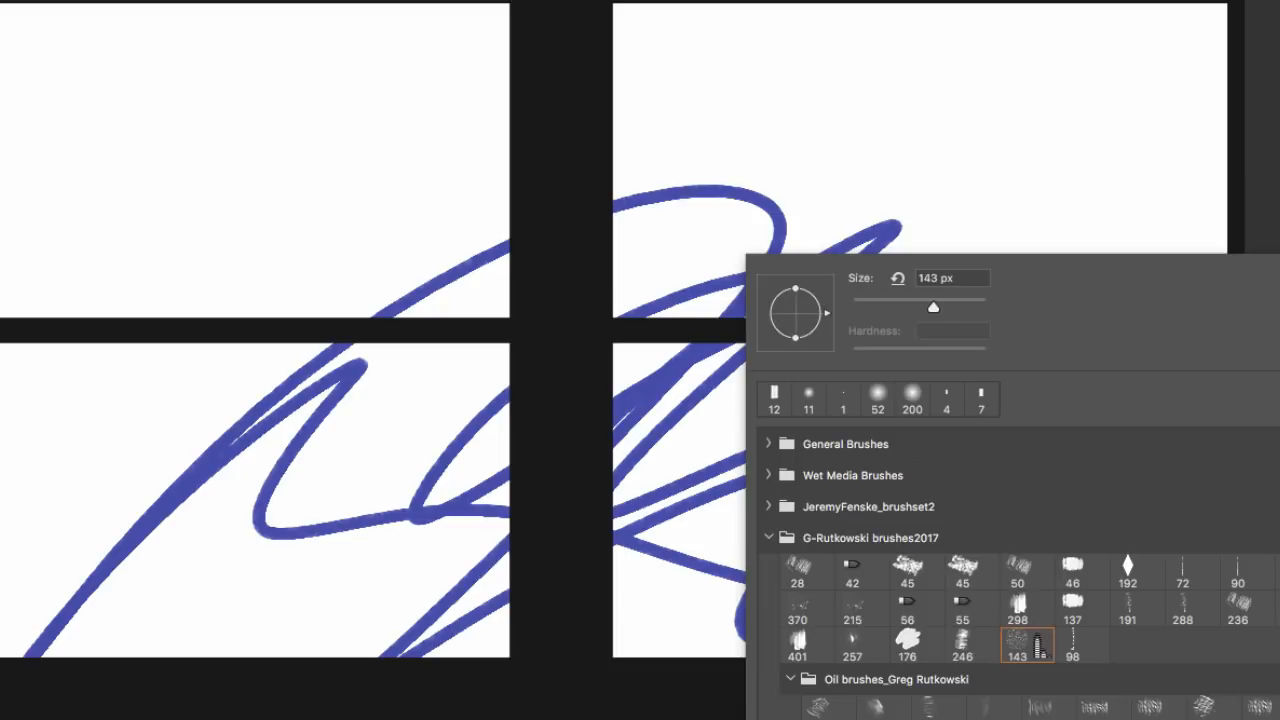
- Expand the JeremyFenske_brushset2 folder and pick one of its brushes as the active brush
left_click(770, 507)
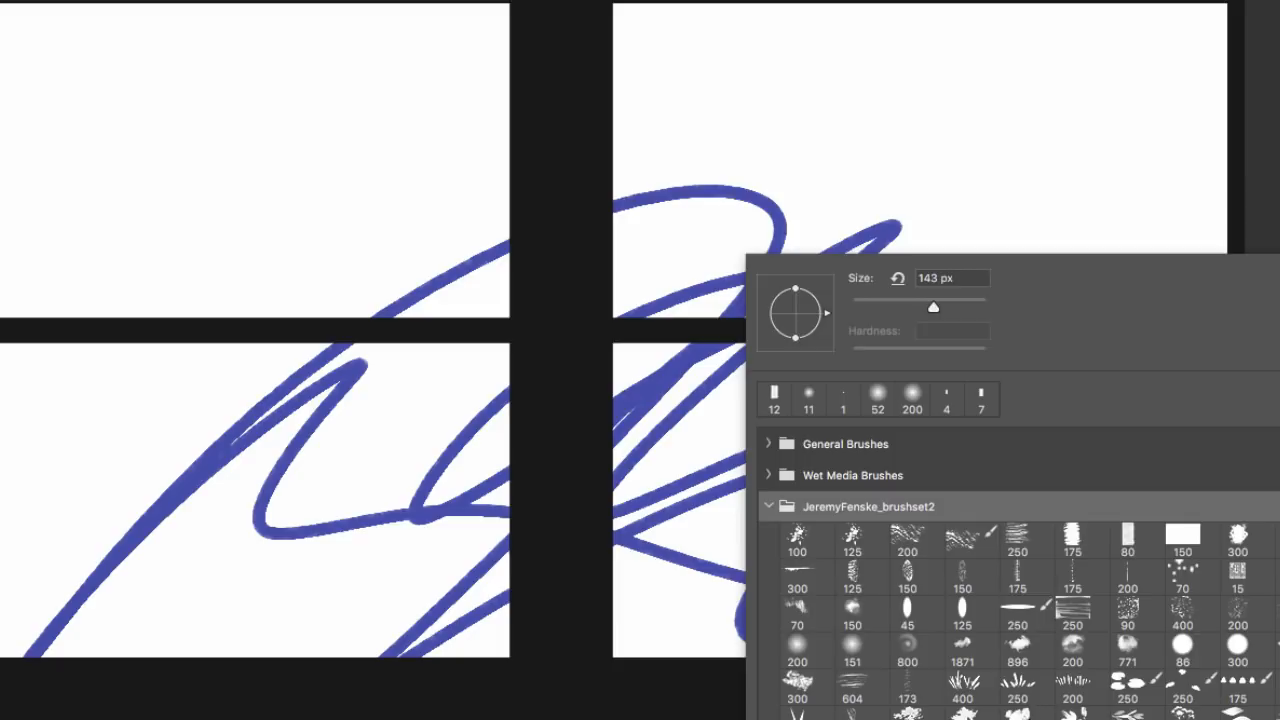
double_click(1073, 712)
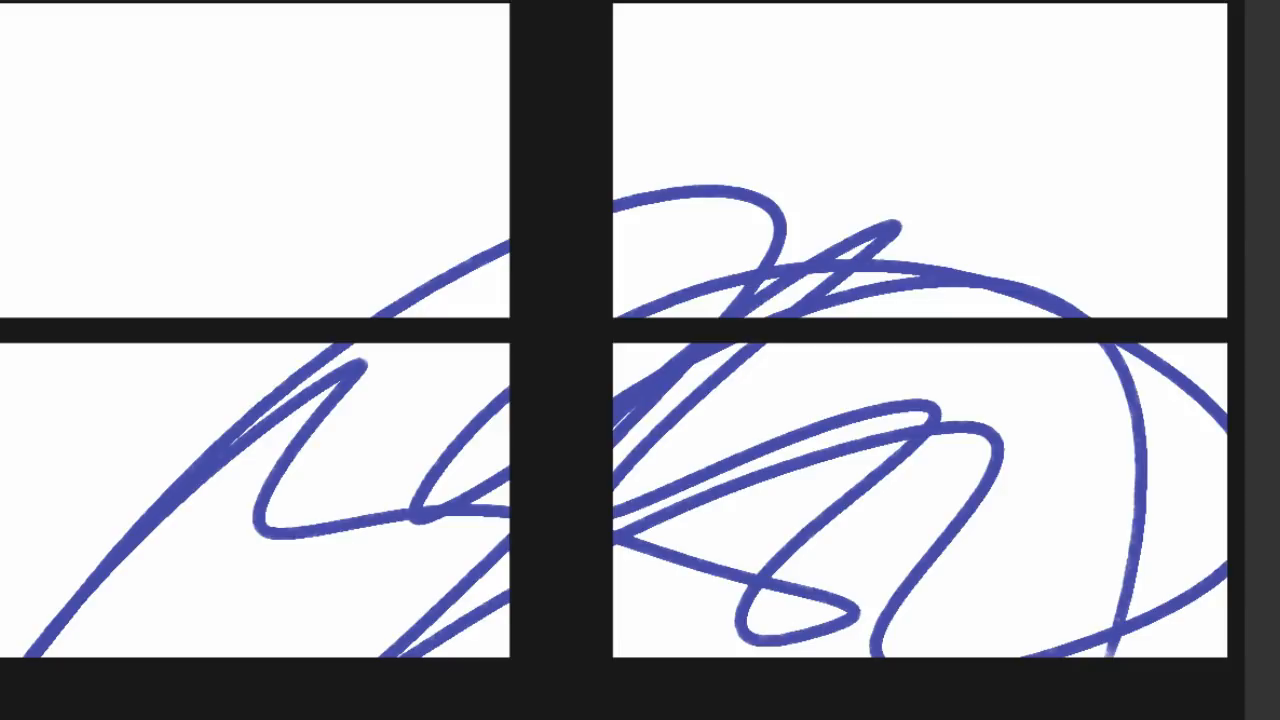